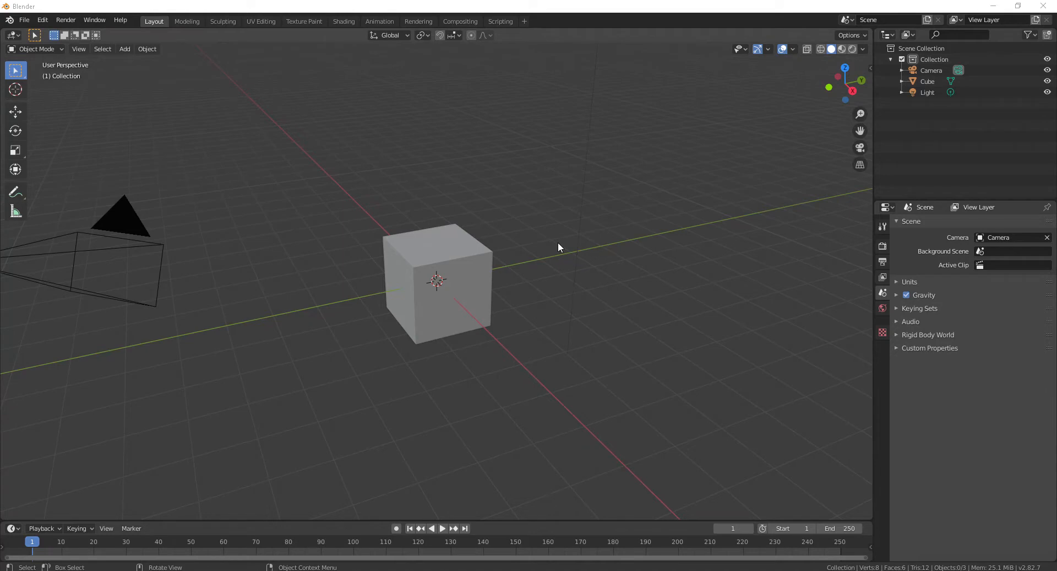
scroll(484, 268, "down", 4)
scroll(484, 268, "up", 5)
scroll(484, 269, "up", 2)
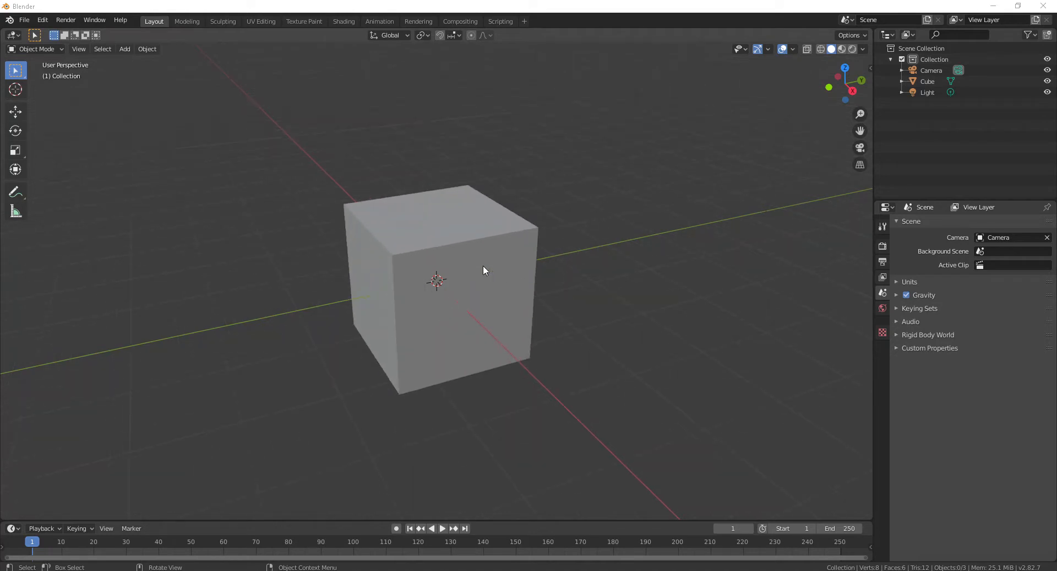
scroll(484, 270, "down", 2)
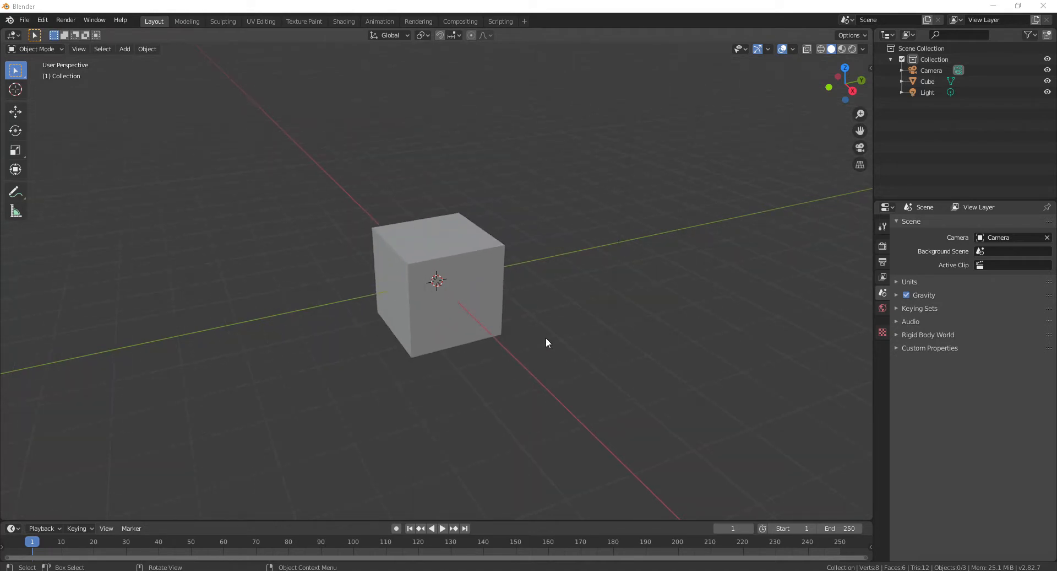
middle_click_drag(545, 342, 590, 334)
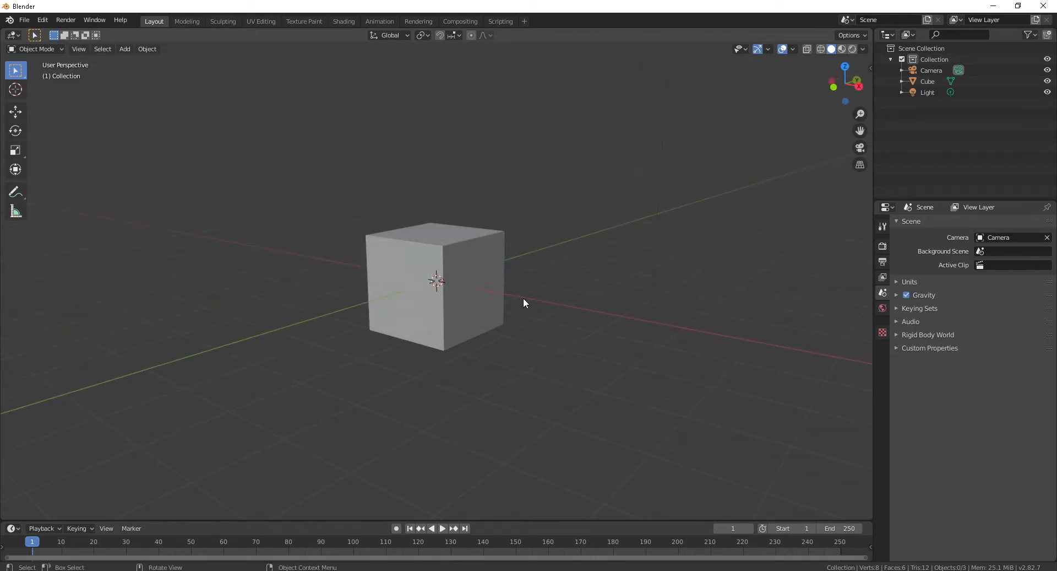
left_click(470, 304)
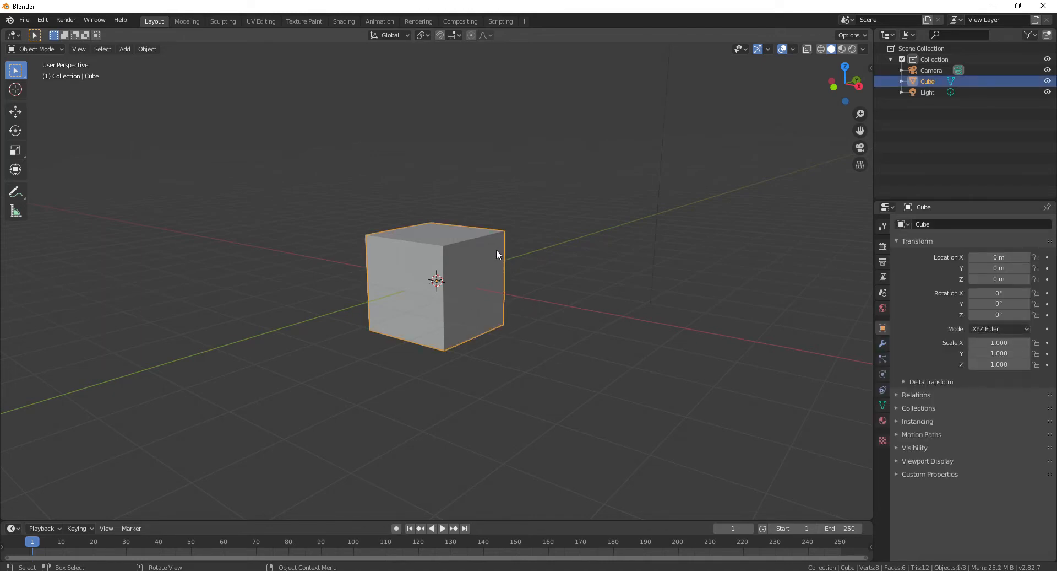
key("g")
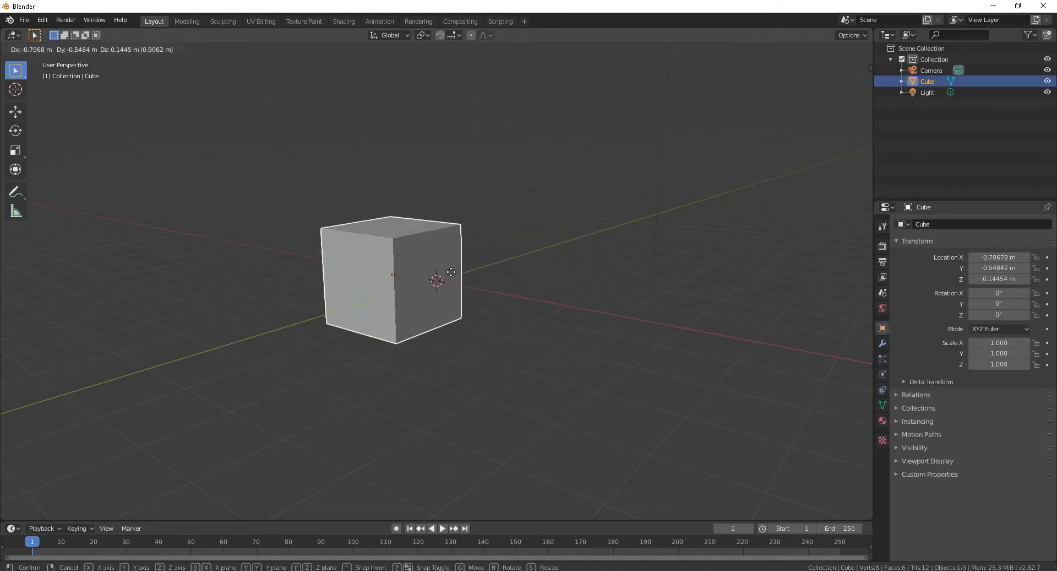
key("Escape")
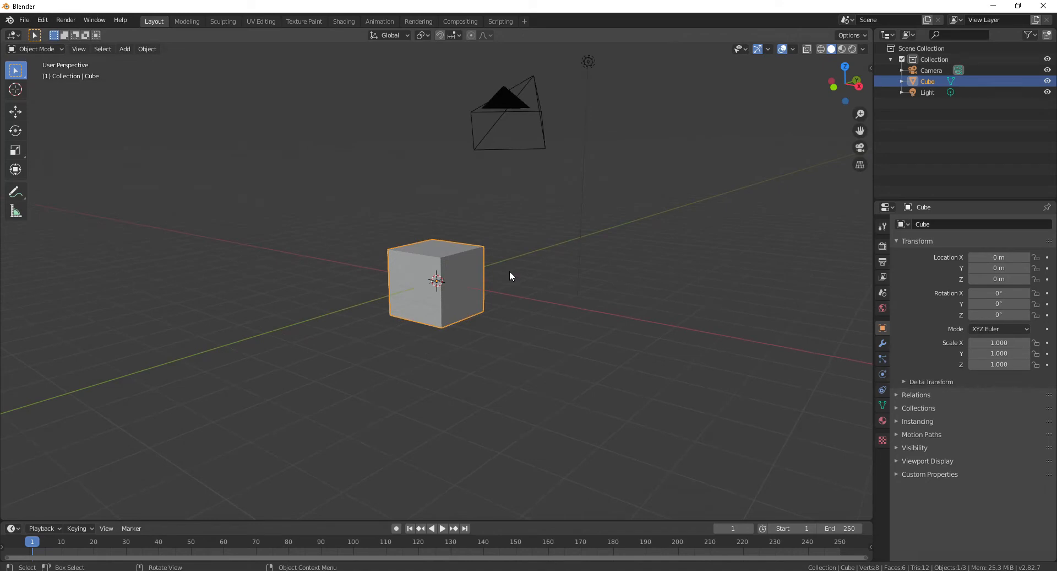
key("s")
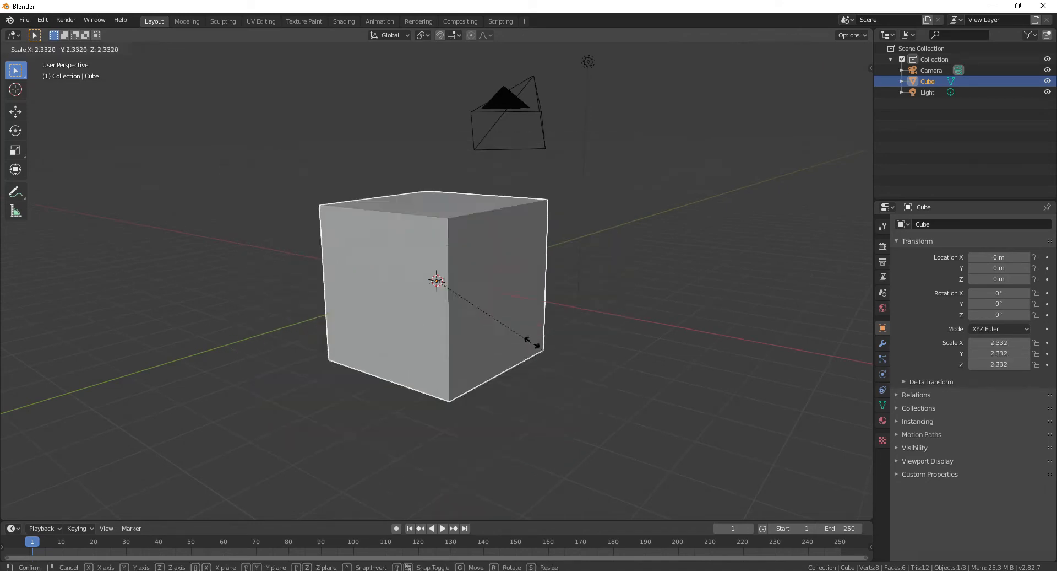
key("Escape")
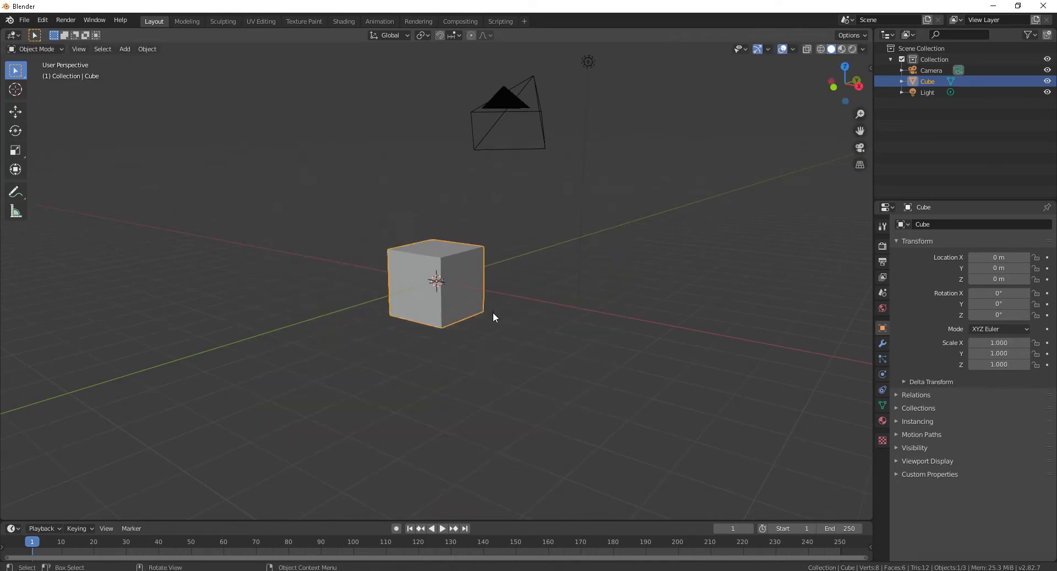
key("r")
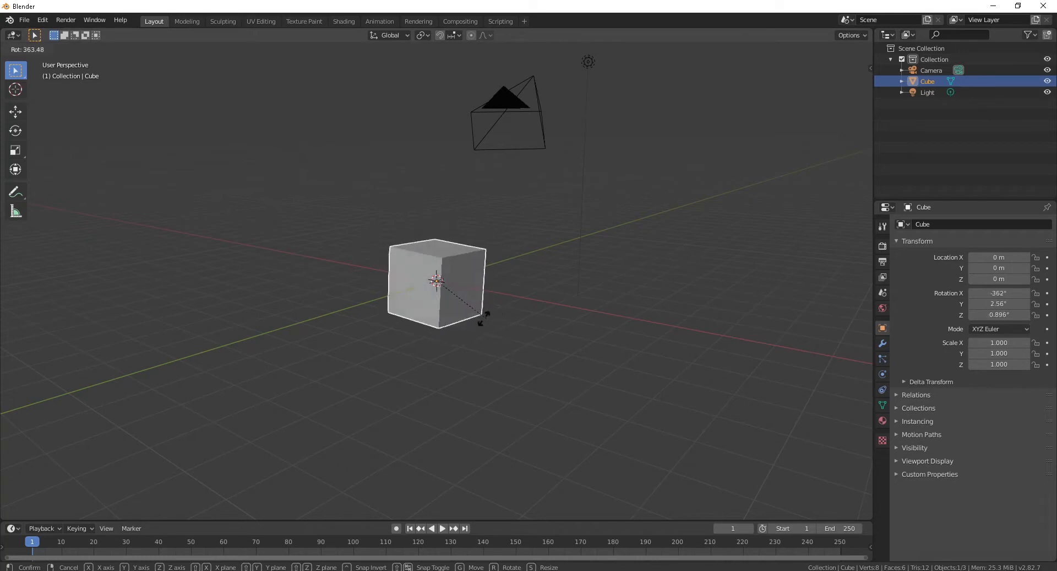
key("Escape")
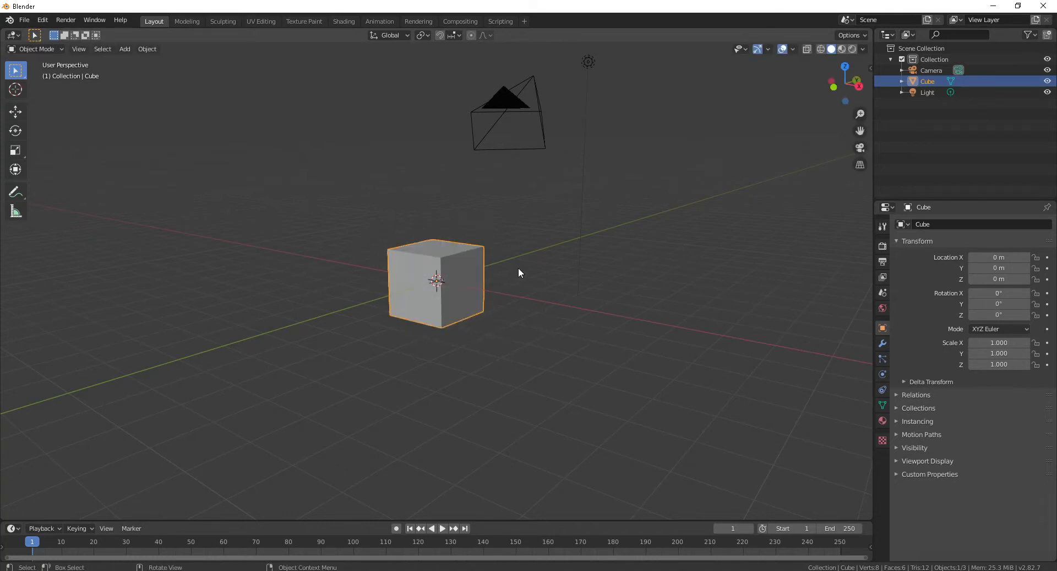
scroll(518, 272, "up", 2)
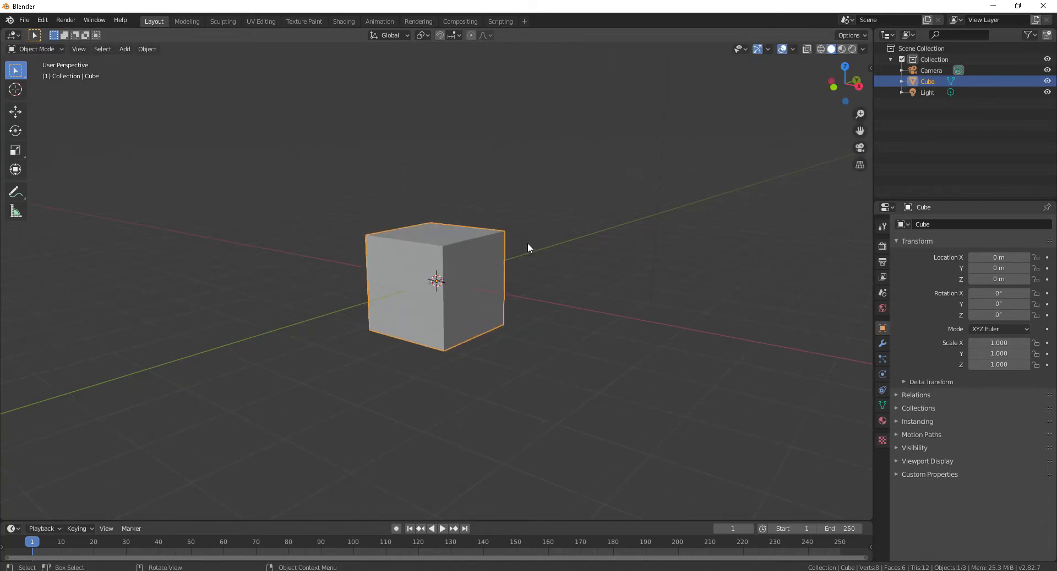
scroll(527, 245, "down", 3)
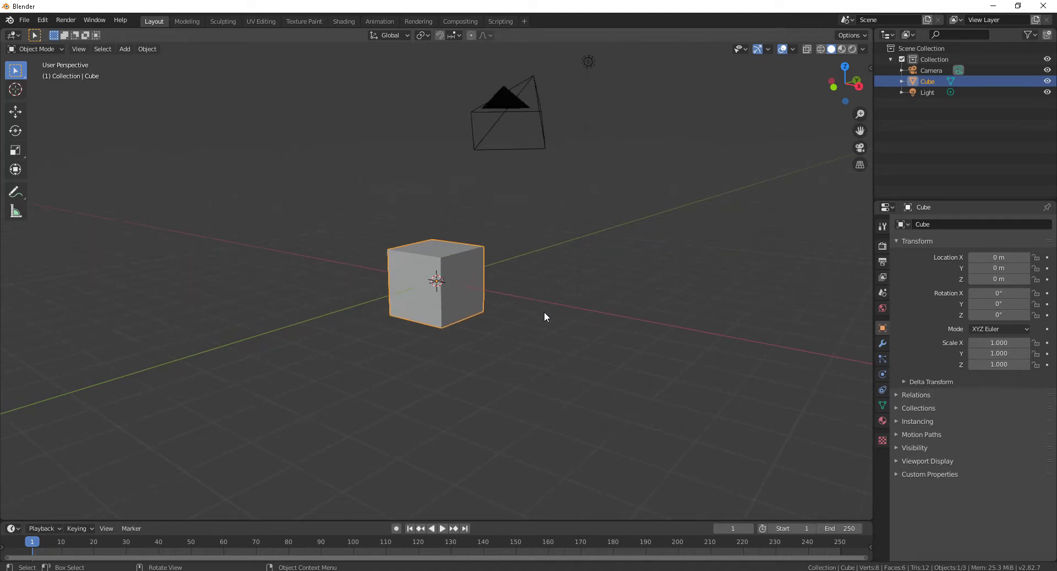
middle_click_drag(544, 317, 533, 290)
scroll(533, 289, "up", 3)
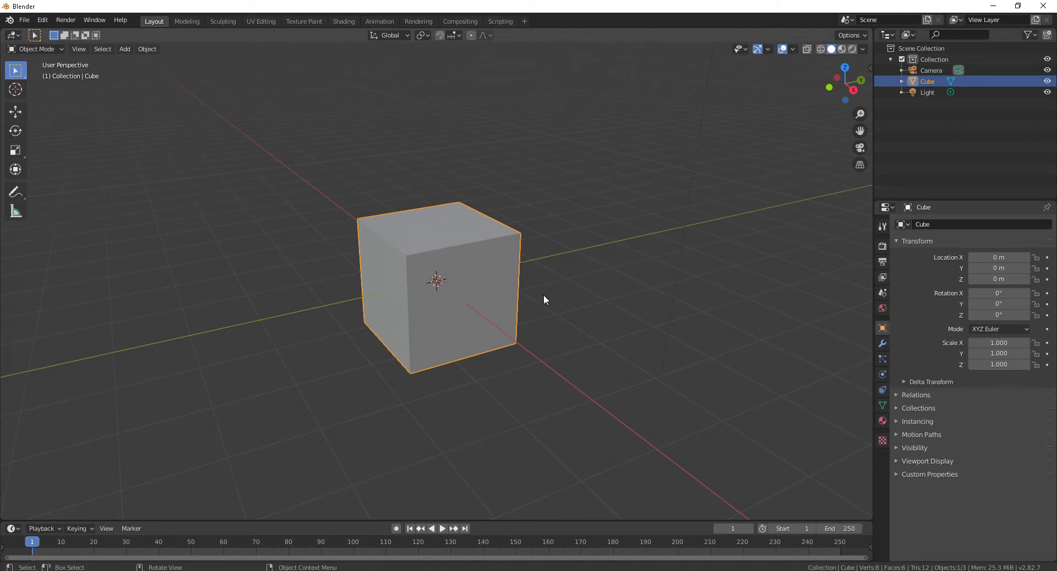
middle_click_drag(546, 366, 580, 385)
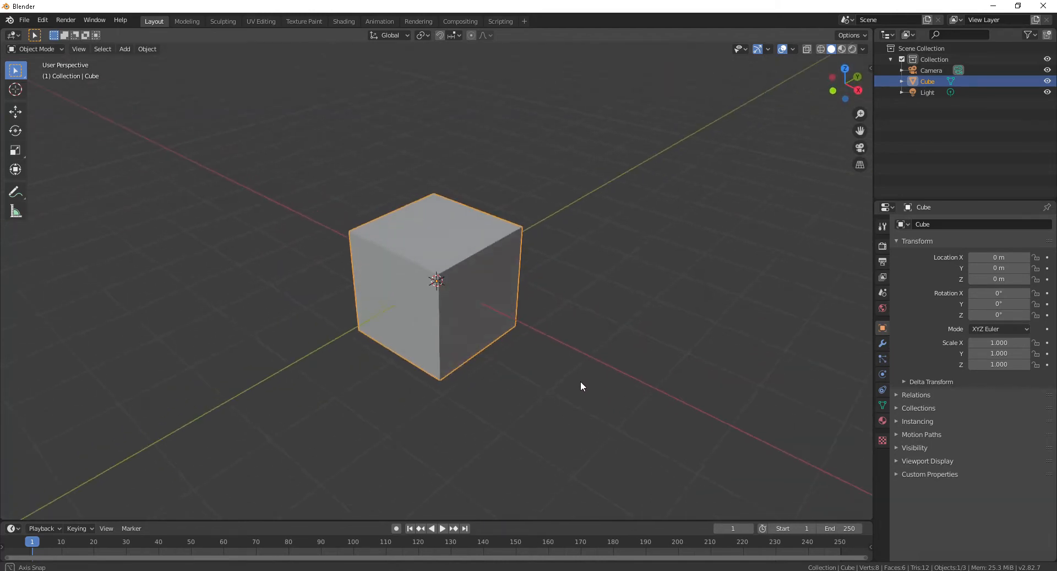
scroll(599, 311, "up", 2)
middle_click_drag(597, 308, 606, 349)
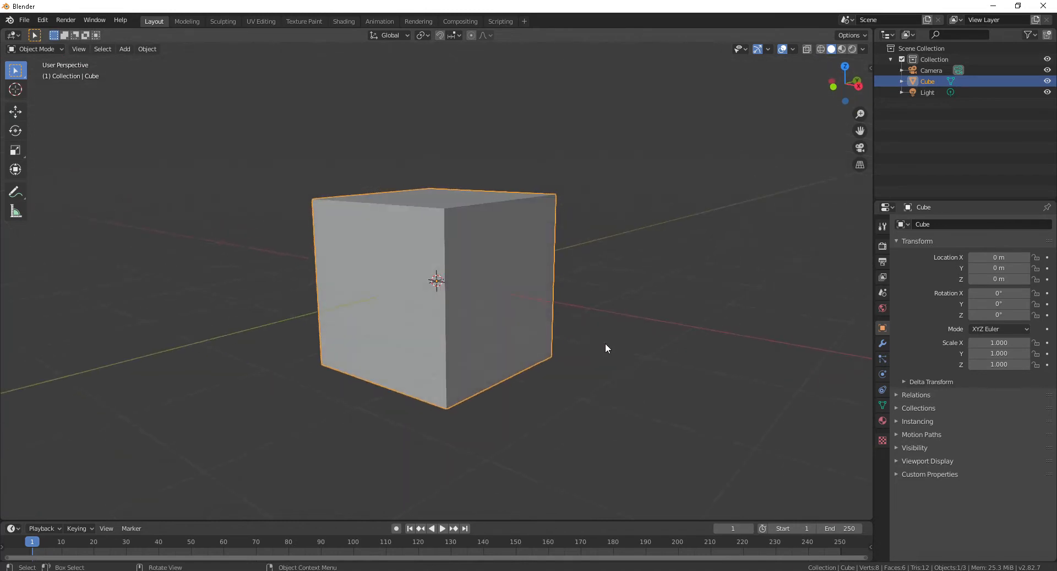
scroll(444, 279, "down", 2)
scroll(444, 281, "down", 1)
mouse_move(551, 328)
middle_mouse_down()
mouse_move(560, 351)
mouse_move(552, 342)
middle_mouse_up()
scroll(553, 341, "up", 1)
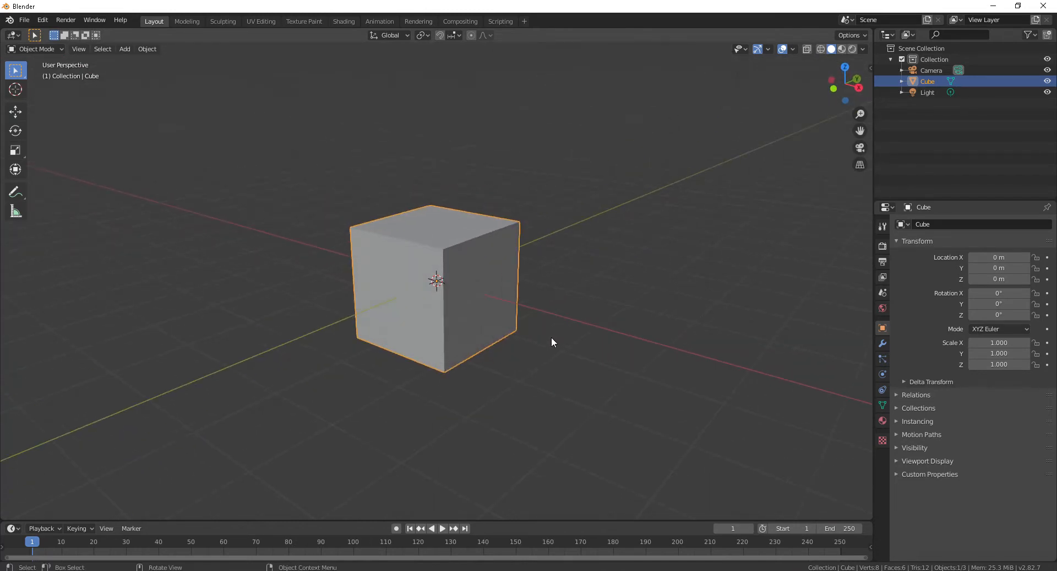
scroll(552, 341, "down", 1)
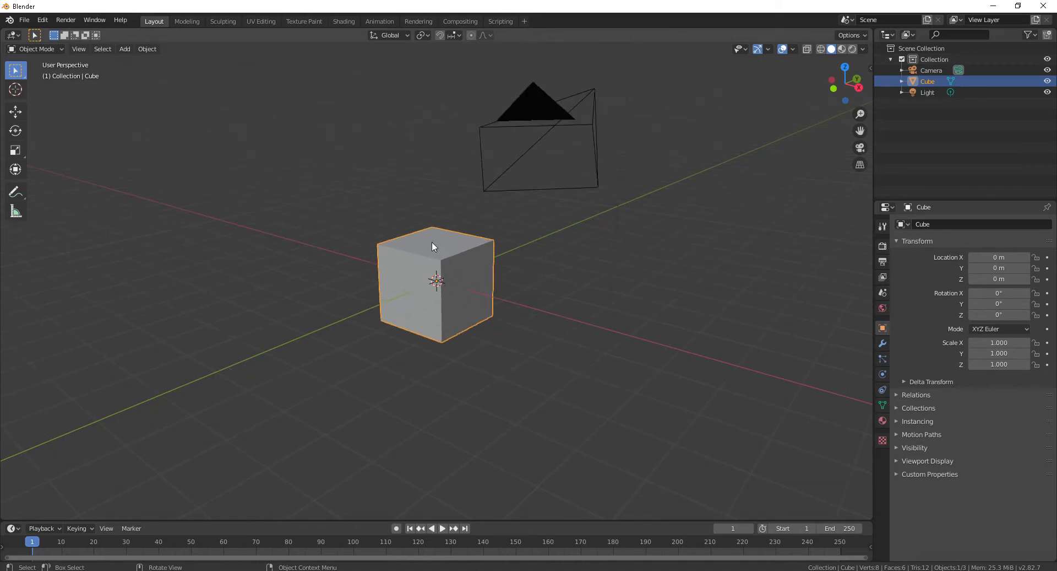
scroll(441, 254, "up", 2)
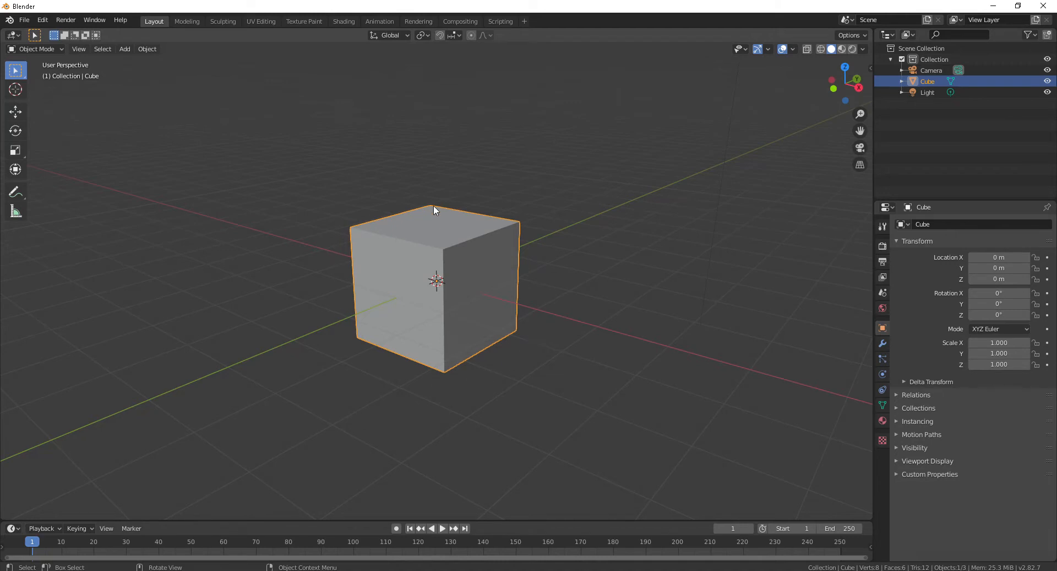
- Duplicate the default cube and place the copy at about X 3.66 m, Y 2.92 m, Z -0.52 m
left_click(620, 305)
left_click(438, 285)
scroll(491, 262, "down", 3)
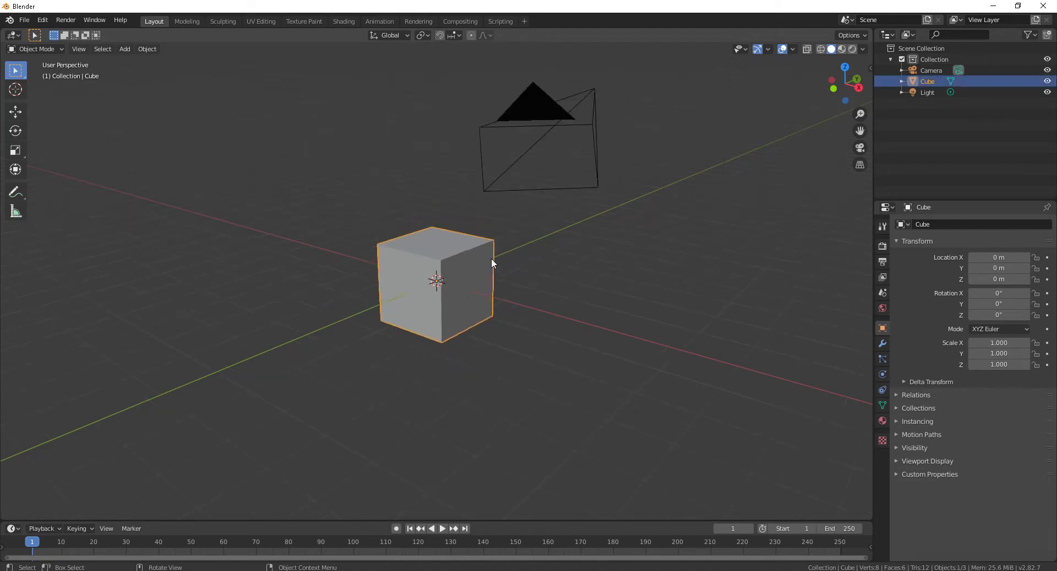
scroll(493, 273, "up", 3)
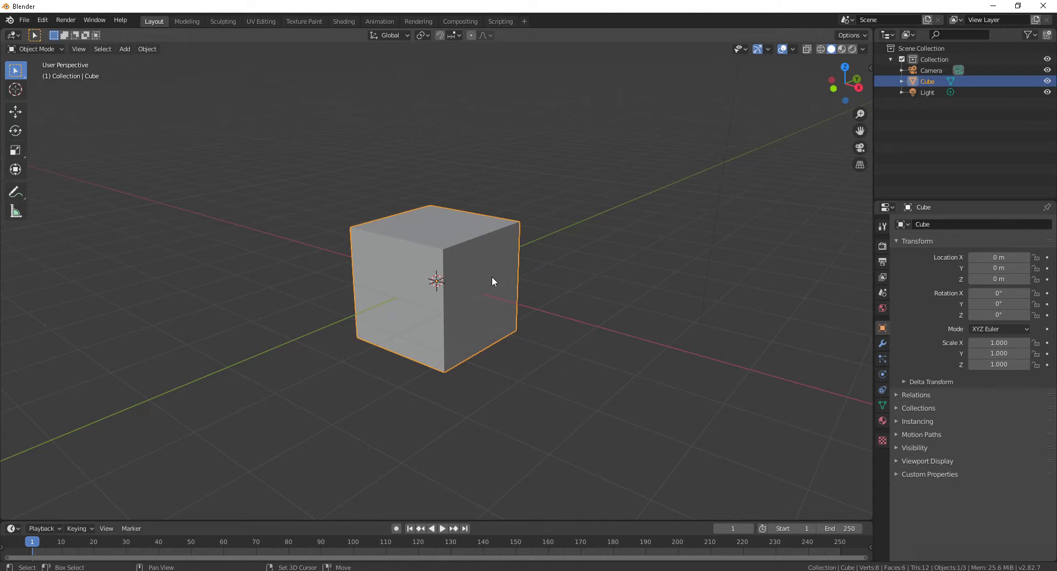
key("shift+d")
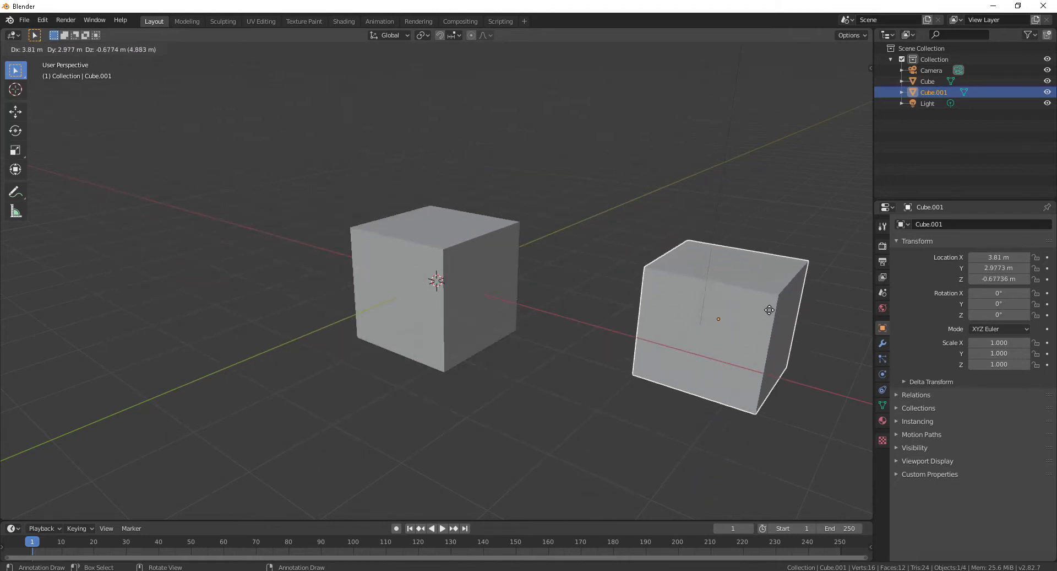
left_click(744, 295)
scroll(593, 258, "down", 4)
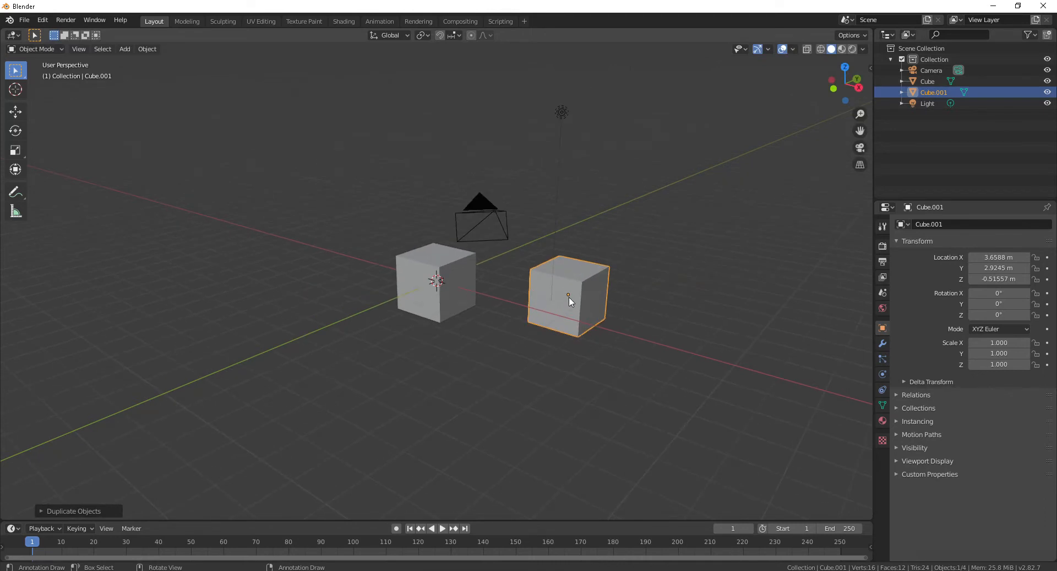
- Duplicate the cube three more times, placing the copies at about (-2.5, -0.8, 2.9), (4.3, 5.2, 3.0) and (-3.5, -3.4, -0.8) m
key("shift+d")
left_click(402, 222)
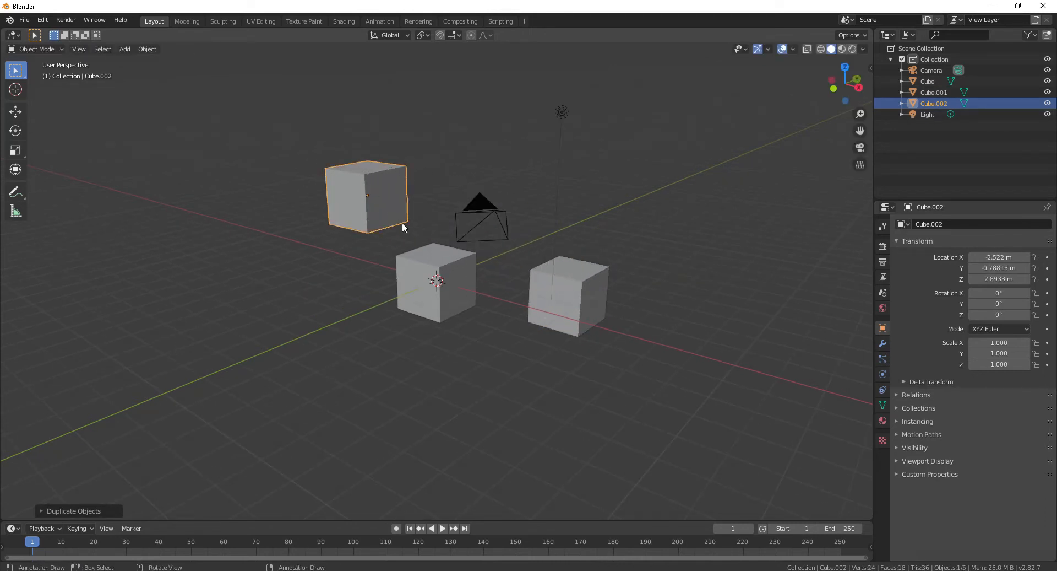
key("shift+d")
left_click(658, 215)
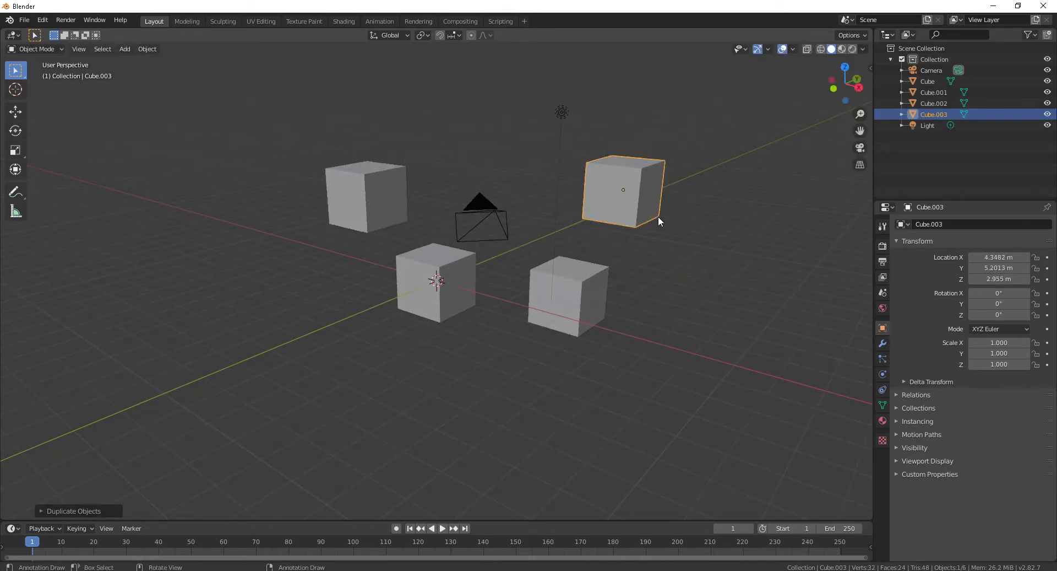
key("shift+d")
left_click(298, 326)
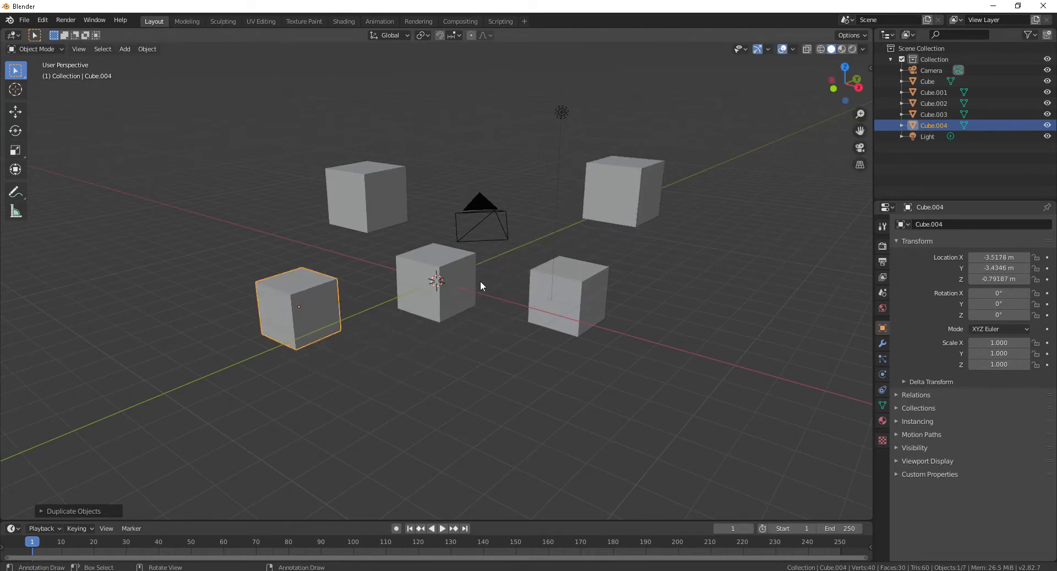
- Duplicate the most recently placed cube and position the copy at about X -7.04 m, Y -4.50 m, Z 3.91 m
left_click(658, 276)
middle_click_drag(658, 276, 293, 306)
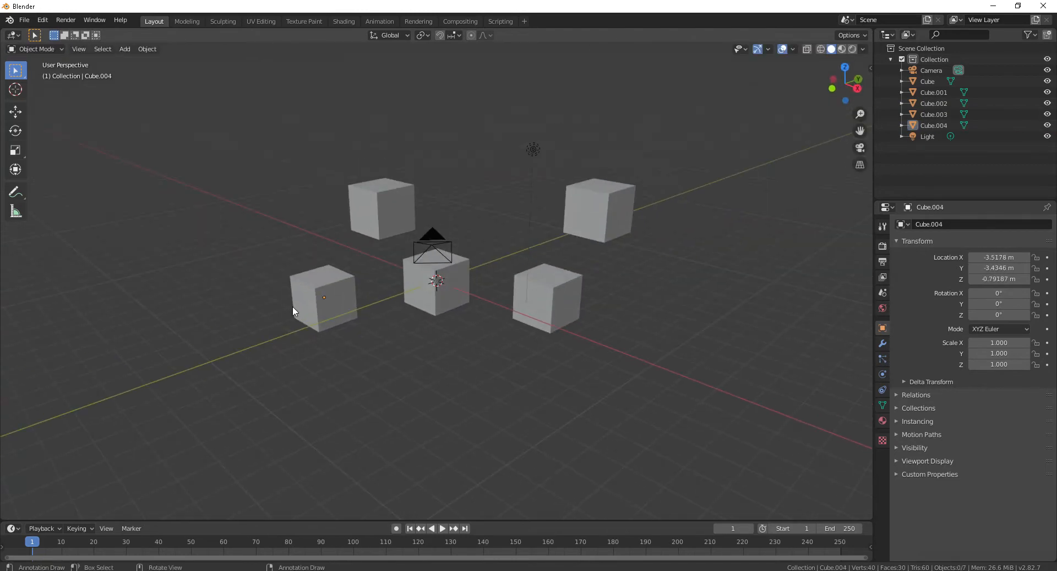
left_click(319, 295)
key("shift+d")
left_click(245, 178)
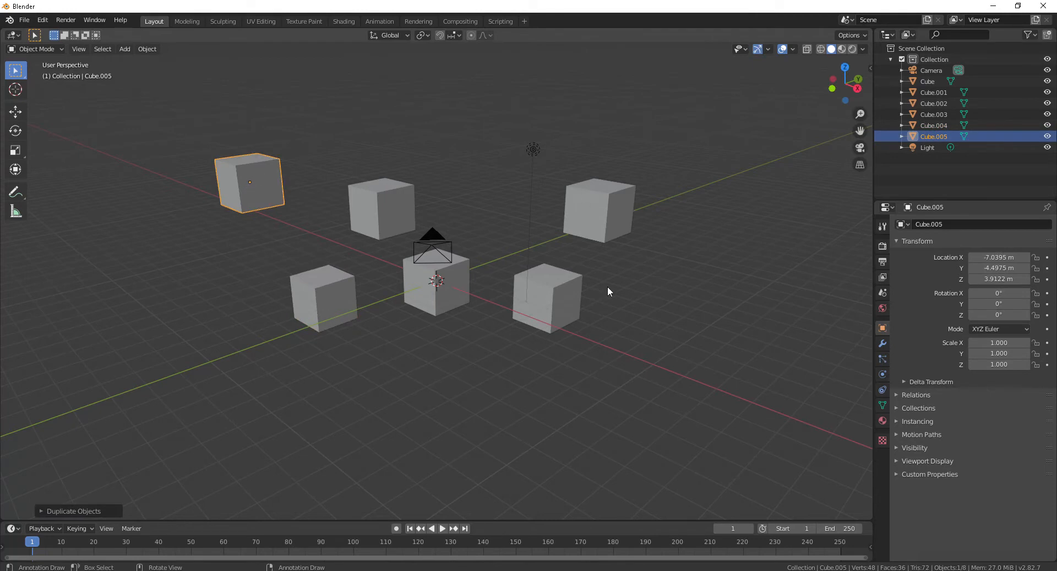
scroll(765, 259, "up", 3)
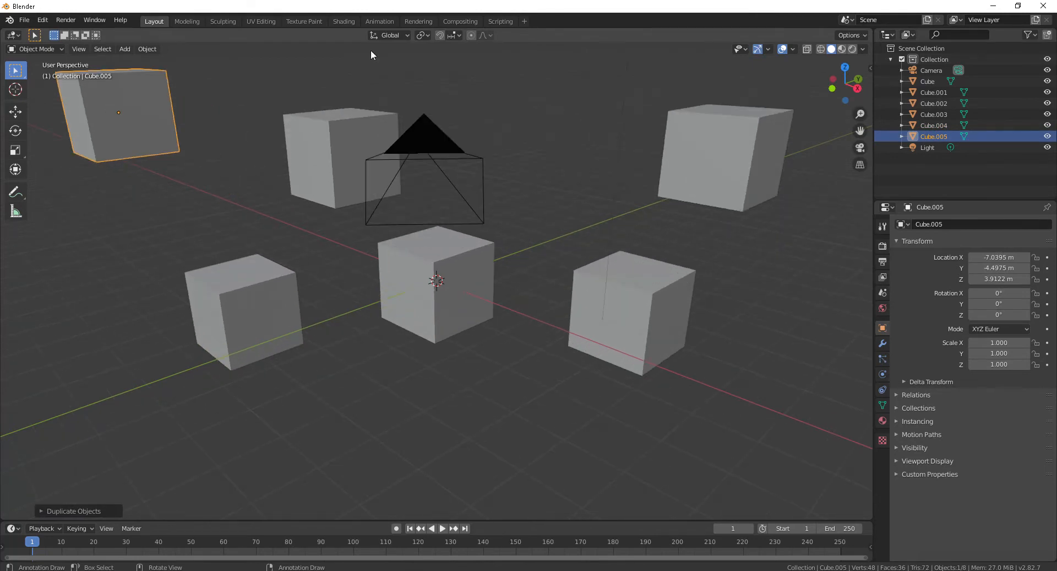
middle_click_drag(372, 55, 378, 347)
scroll(403, 301, "down", 2)
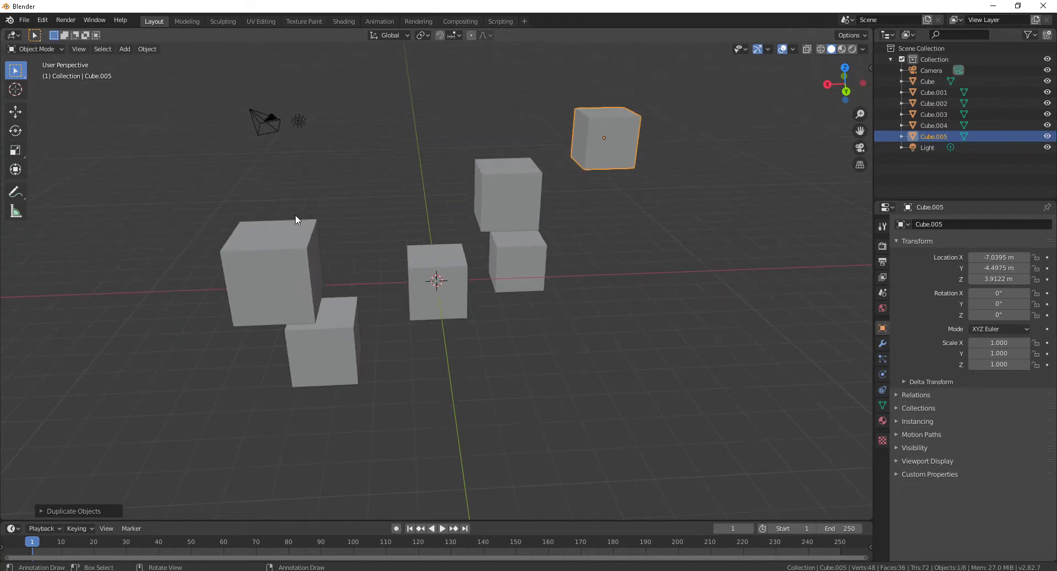
middle_click_drag(296, 215, 438, 178)
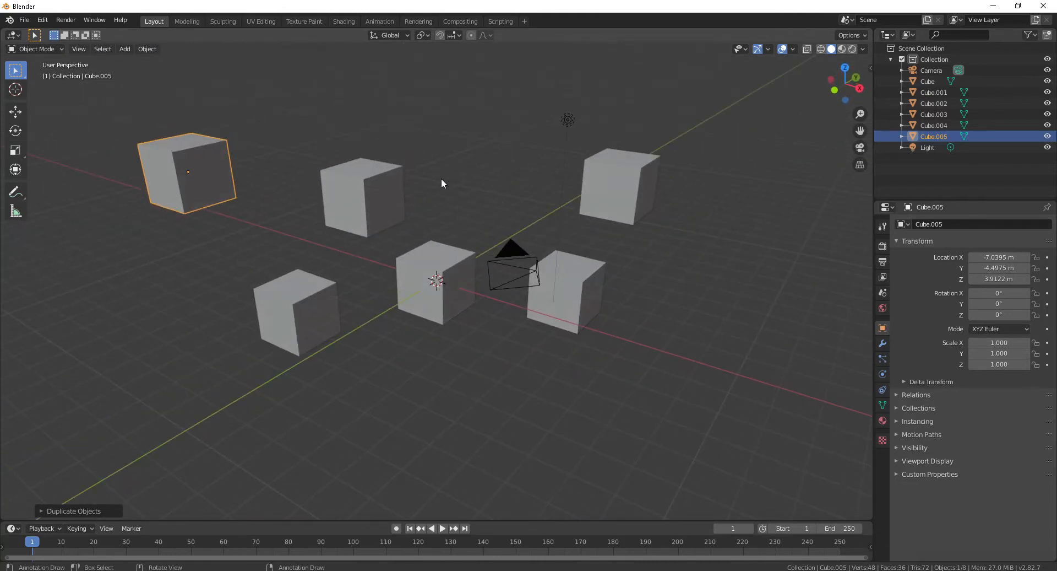
middle_click_drag(483, 325, 548, 282)
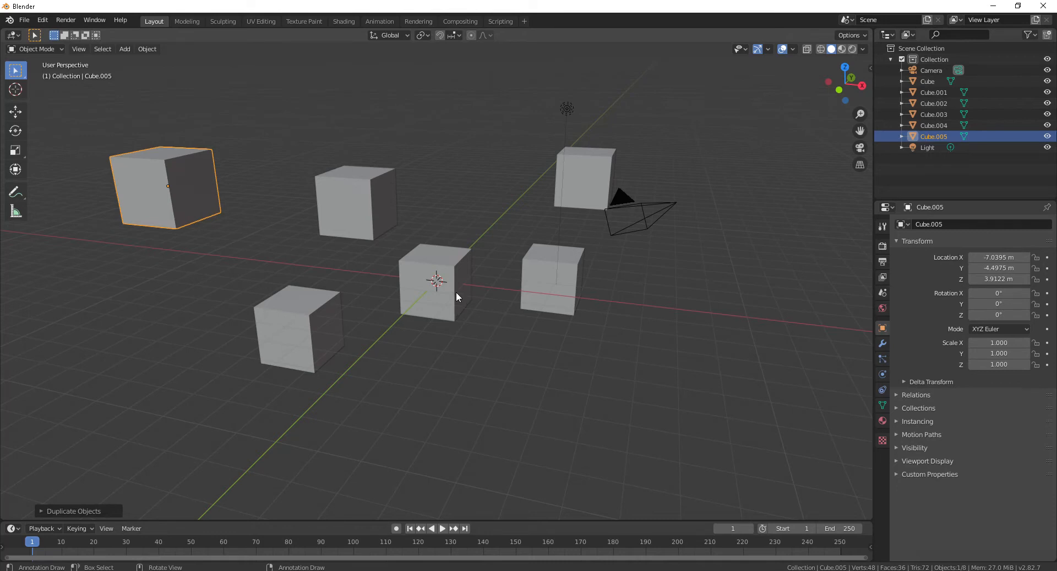
- Flatten the original cube at the origin into a thin slab by scaling it along the Z axis to about 0.18
left_click(466, 280)
scroll(466, 280, "down", 2)
scroll(466, 280, "up", 4)
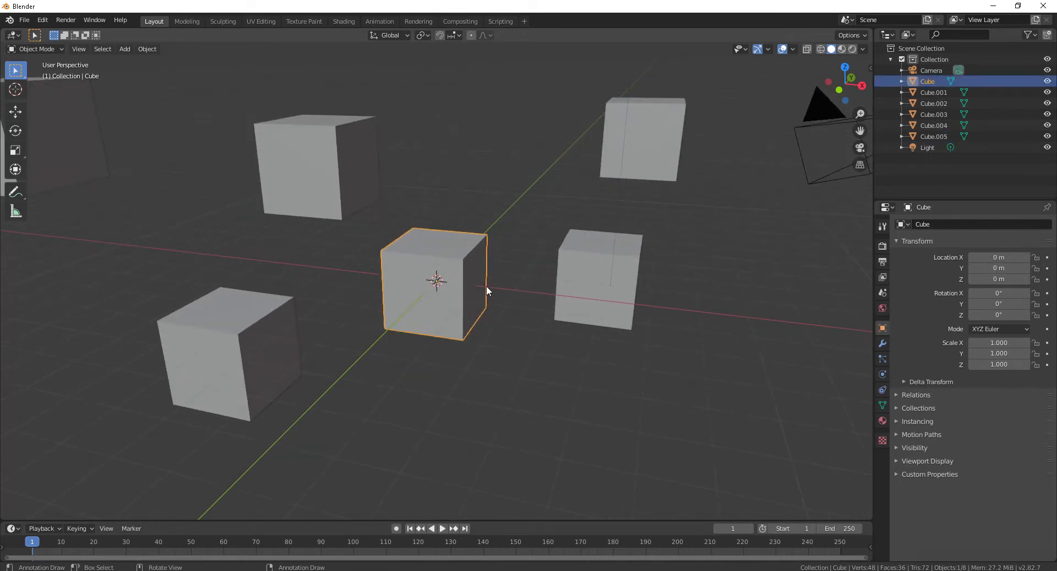
scroll(489, 285, "up", 2)
scroll(491, 285, "down", 1)
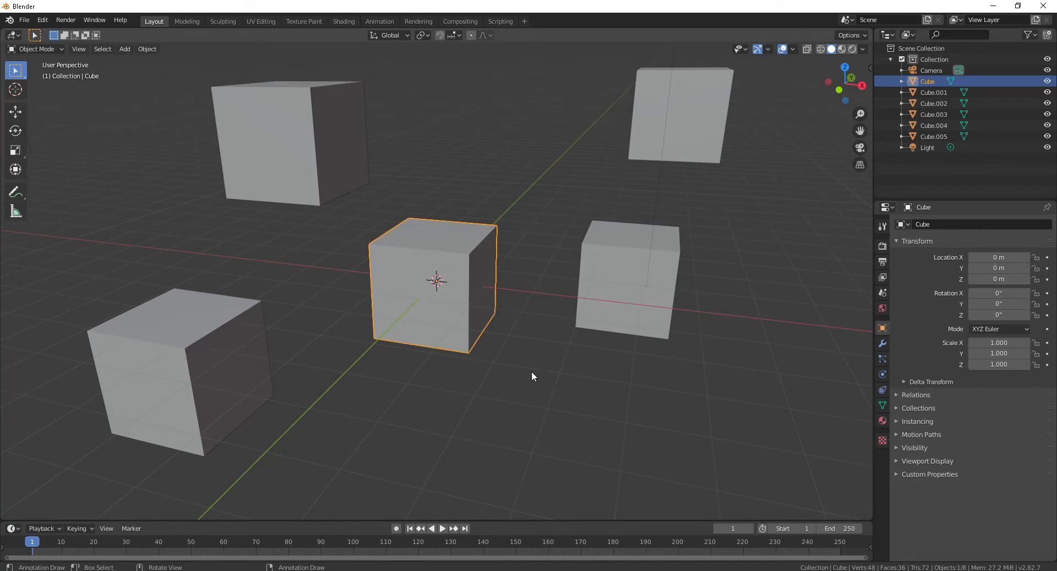
key("s")
key("z")
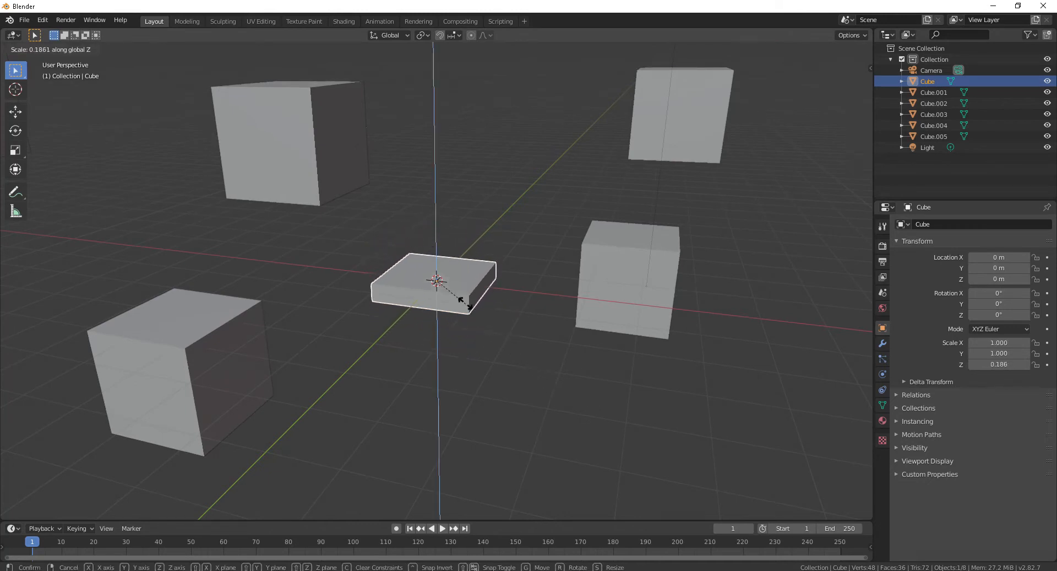
left_click(465, 304)
scroll(464, 242, "up", 4)
scroll(463, 242, "down", 3)
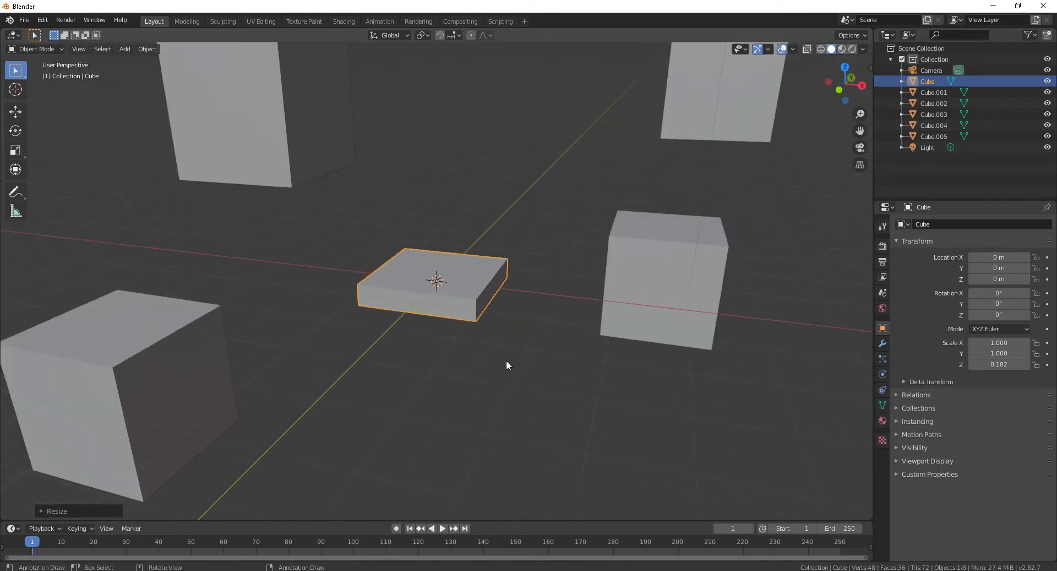
- Scale the cube at about (-2.5, -0.8, 2.9) uniformly to about 0.68, and flatten it along Z to about 0.14
scroll(605, 298, "down", 3)
left_click(364, 199)
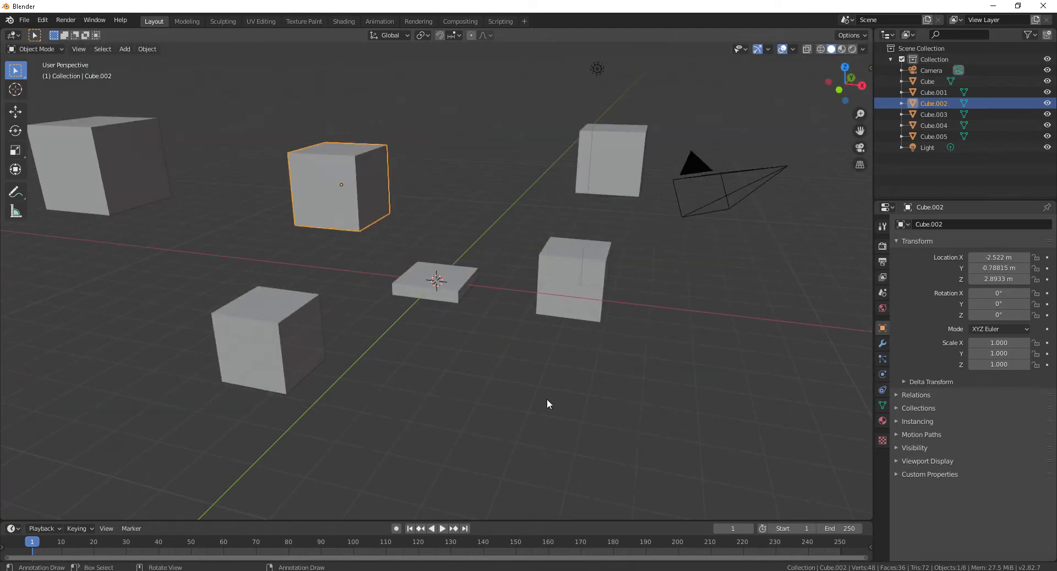
key("s")
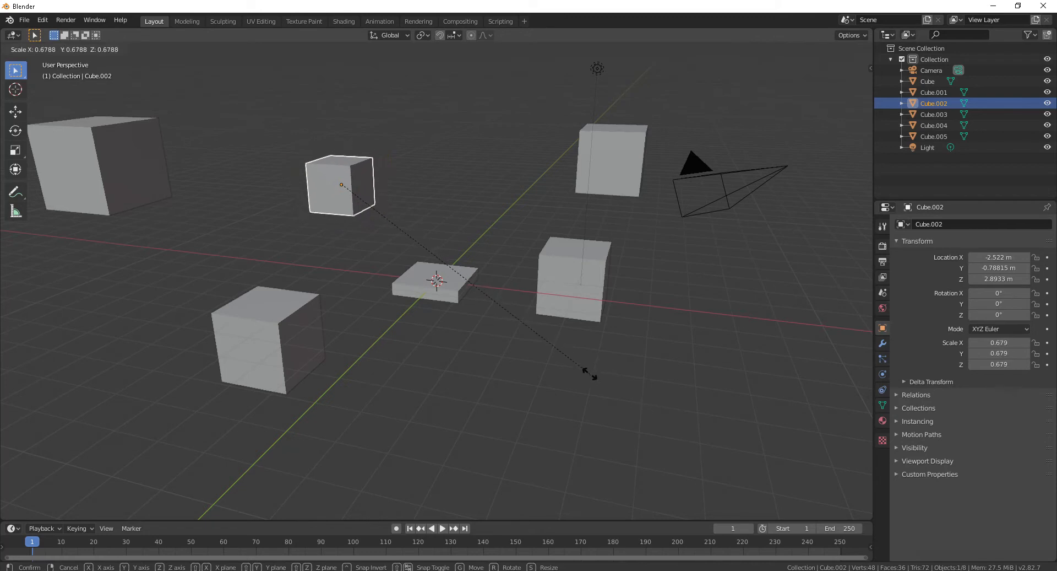
left_click(612, 396)
key("s")
key("z")
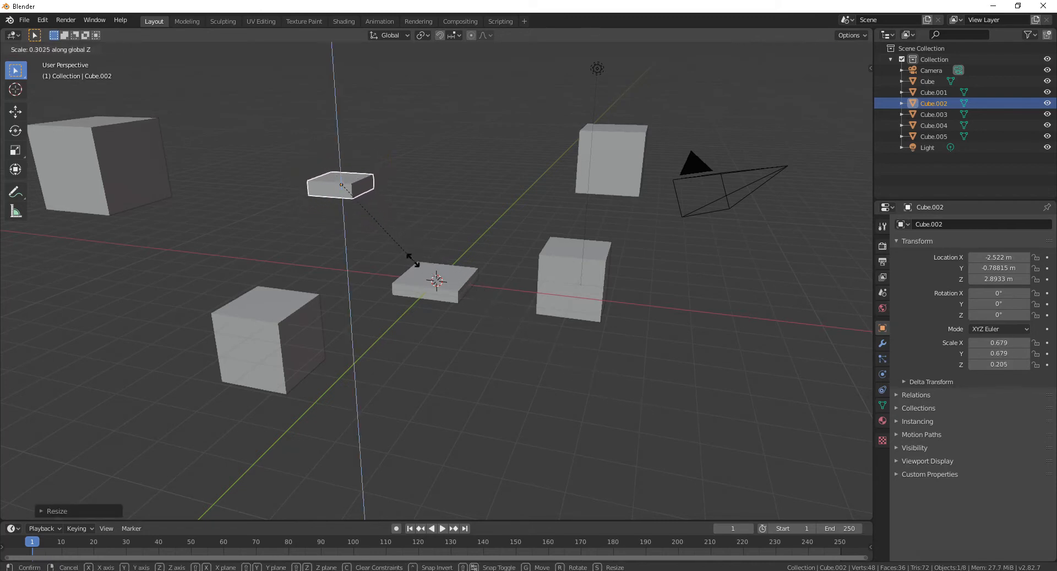
left_click(378, 229)
- Move the smaller slab onto the base slab at the origin, at about X -0.16 m, Y -0.20 m, Z 0.27 m
key("g")
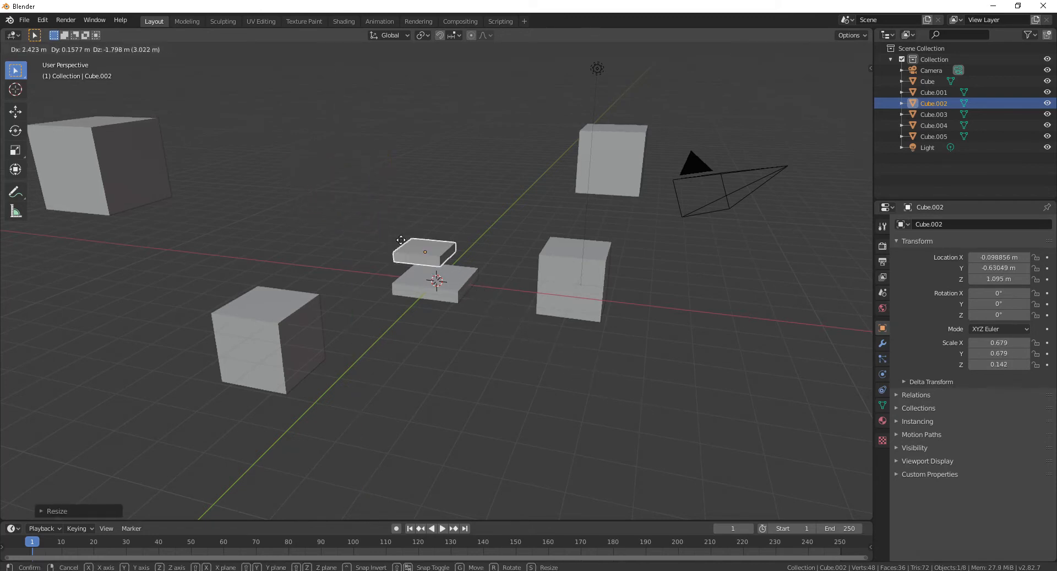
left_click(410, 251)
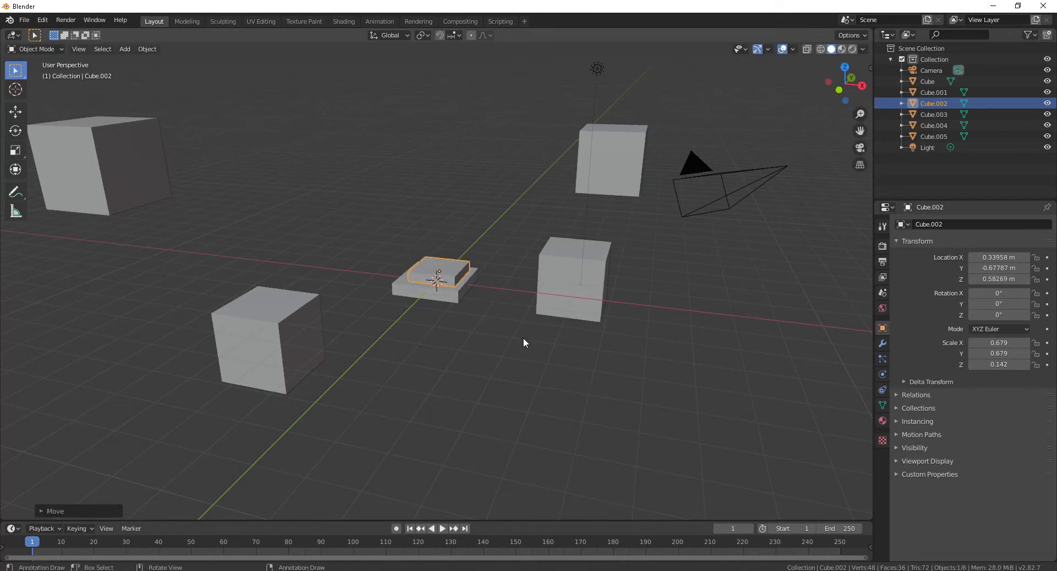
scroll(517, 332, "up", 5)
middle_click_drag(513, 330, 583, 302)
key("g")
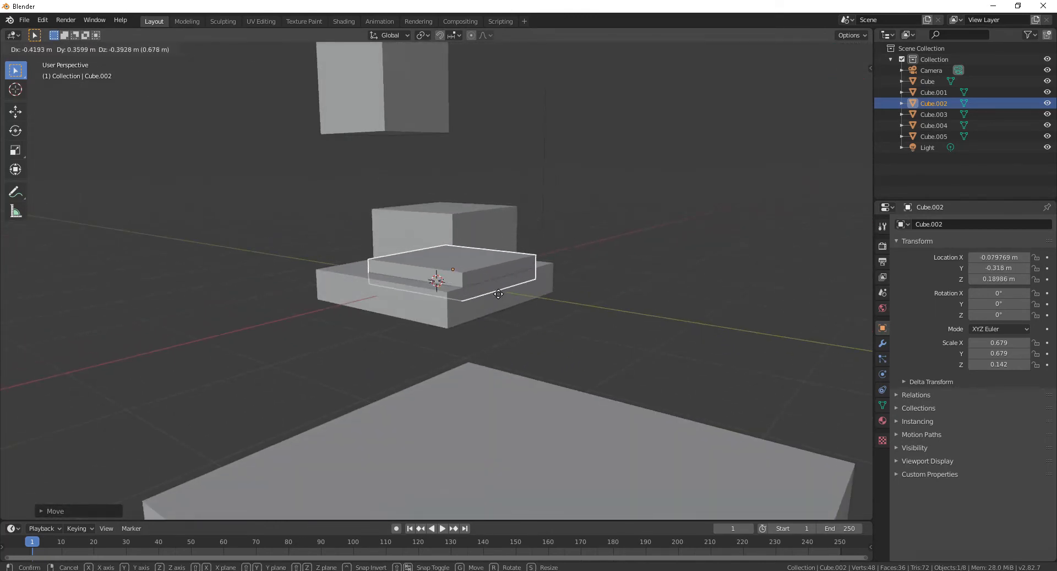
left_click(487, 287)
- Flatten the cube at about (-3.5, -3.4, -0.8) along Z and shrink it to a scale of about 0.43 × 0.43 × 0.07
middle_click_drag(545, 298, 321, 356)
scroll(517, 331, "down", 3)
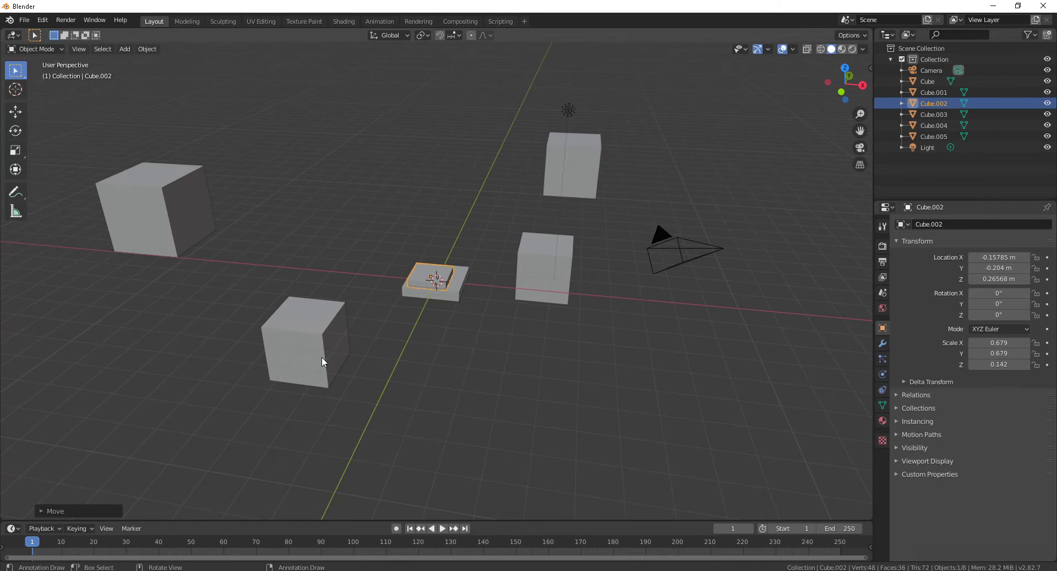
left_click(288, 329)
key("s")
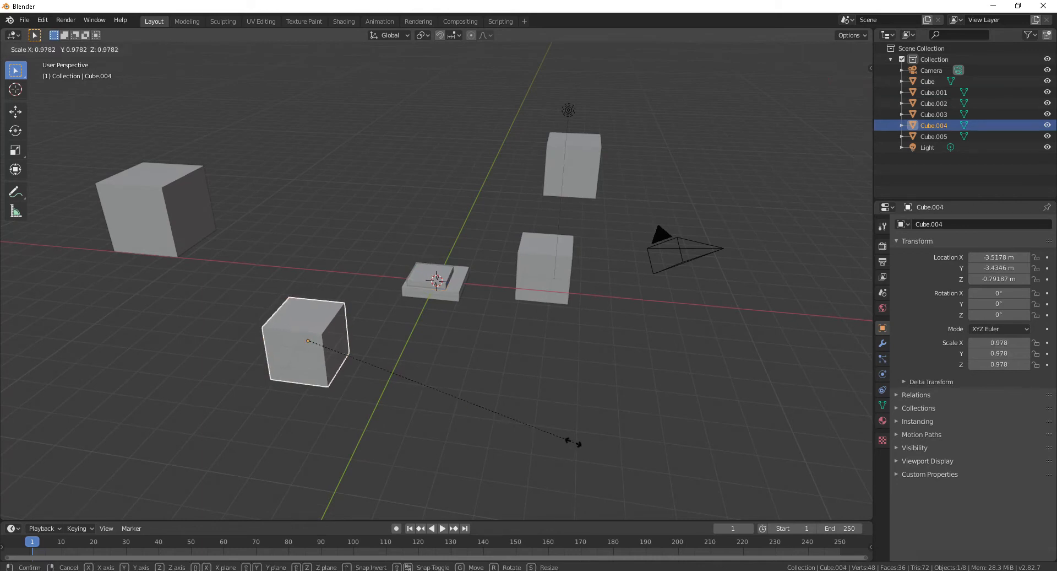
key("z")
left_click(347, 368)
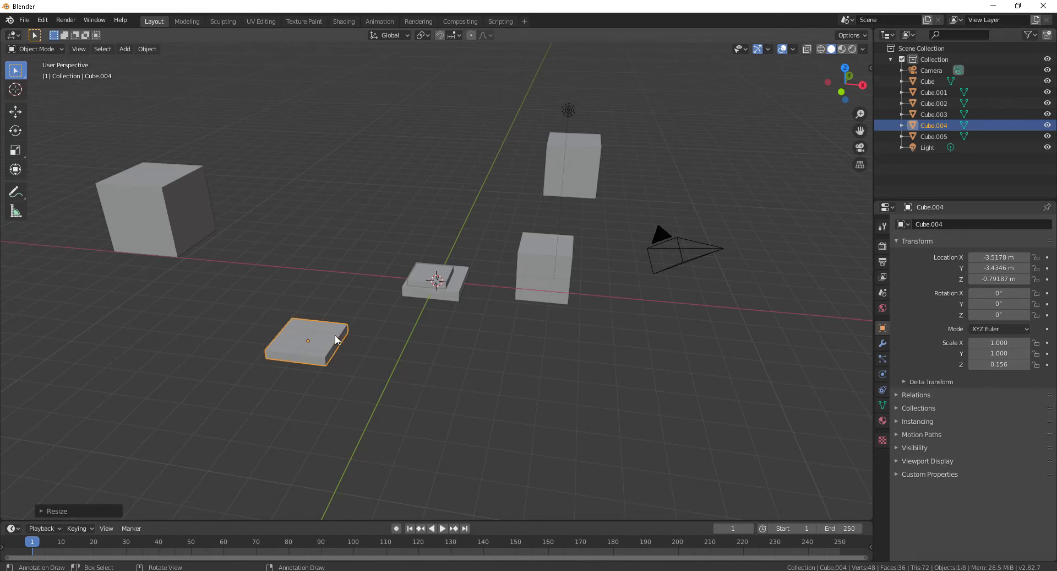
middle_click_drag(336, 340, 370, 342)
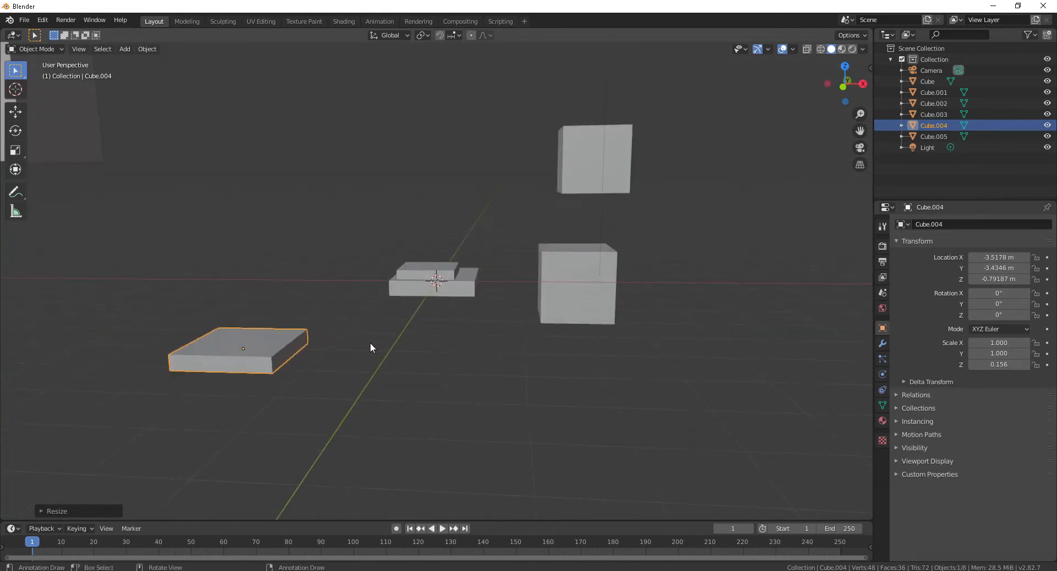
key("s")
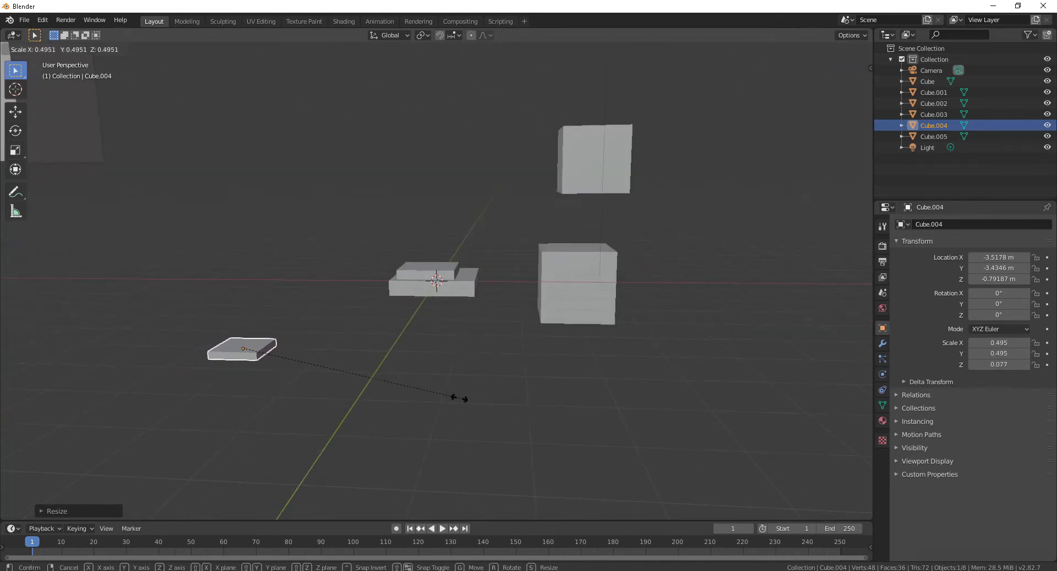
left_click(425, 398)
- Move the smallest slab on top of the two stacked slabs, at about X -0.22 m, Y 0.04 m, Z 0.44 m
middle_click_drag(337, 361, 266, 345)
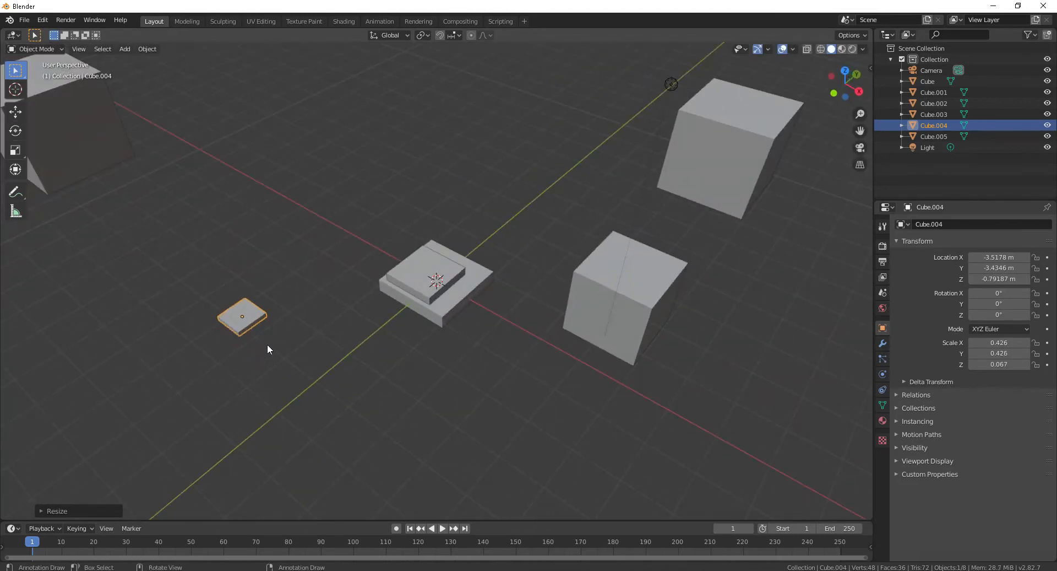
key("g")
left_click(454, 297)
middle_click_drag(453, 296, 493, 266)
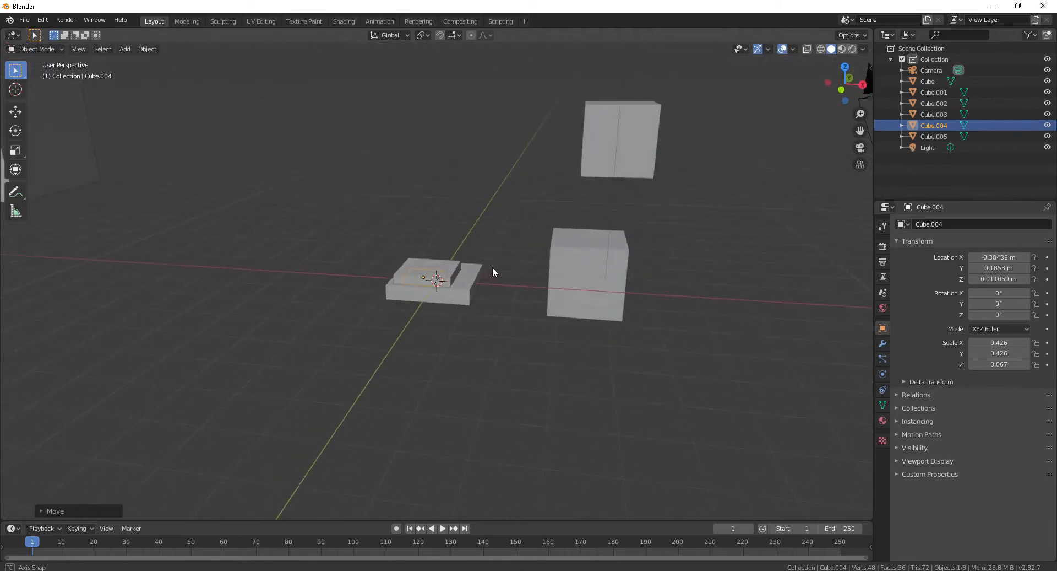
key("g")
left_click(477, 282)
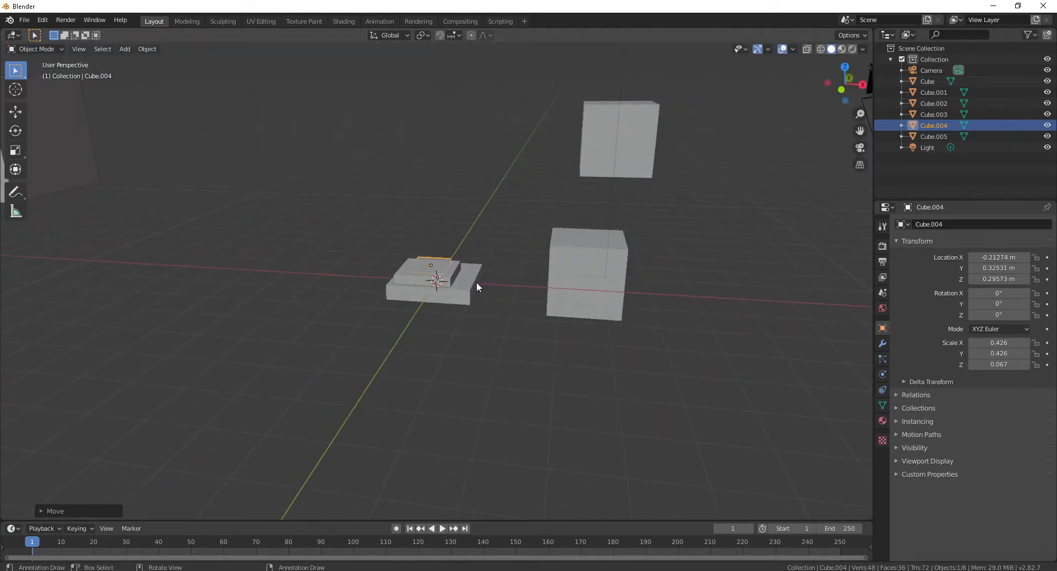
scroll(482, 277, "up", 4)
middle_click_drag(508, 302, 645, 279)
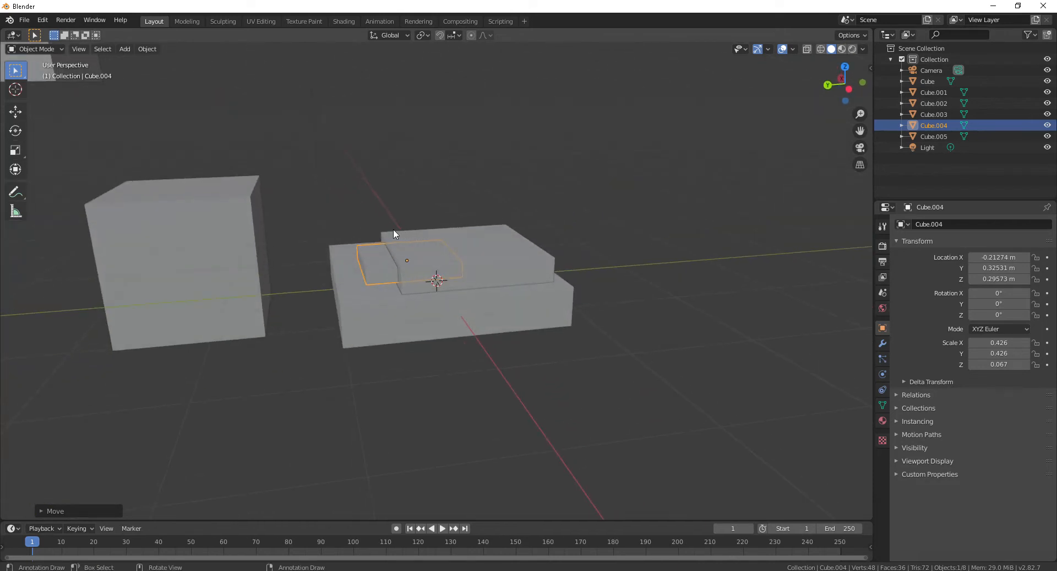
key("g")
left_click(464, 234)
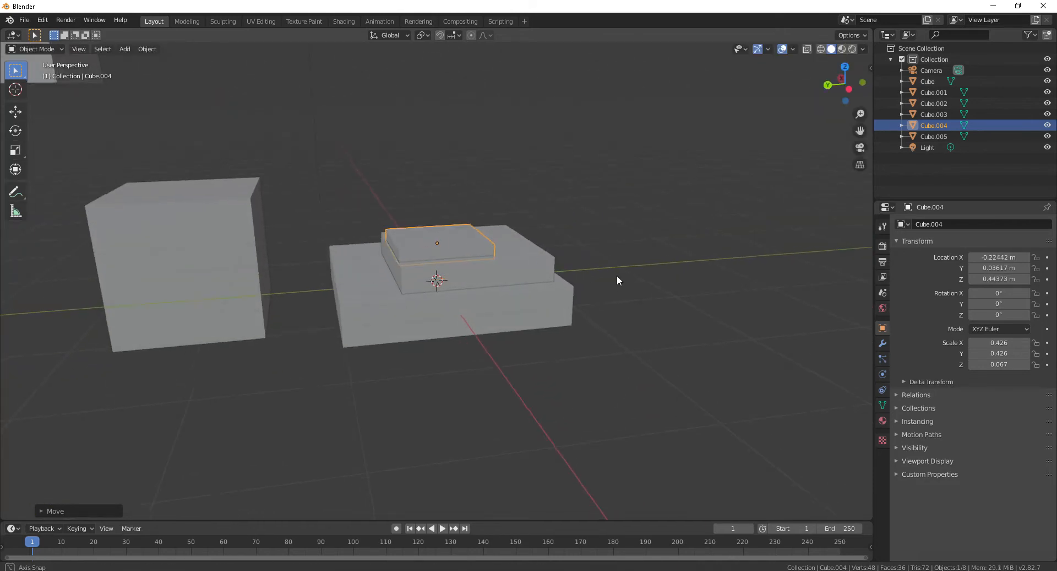
- Examine the three-slab stack from above, from the side and from several distances to judge how the slabs line up
middle_click_drag(617, 276, 740, 402)
middle_click_drag(576, 410, 701, 371)
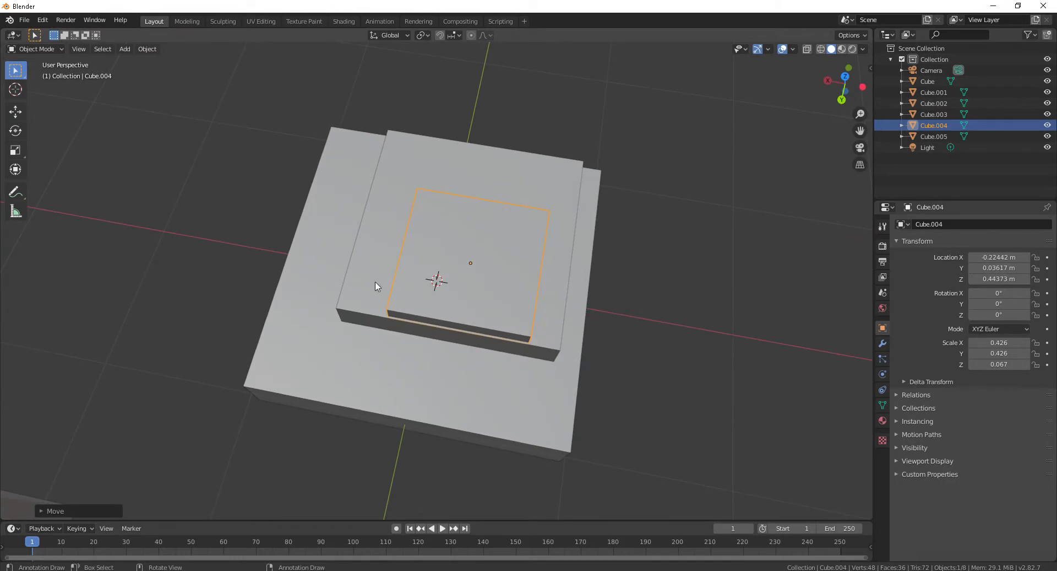
scroll(556, 276, "down", 3)
middle_click_drag(557, 276, 559, 194)
scroll(567, 228, "up", 1)
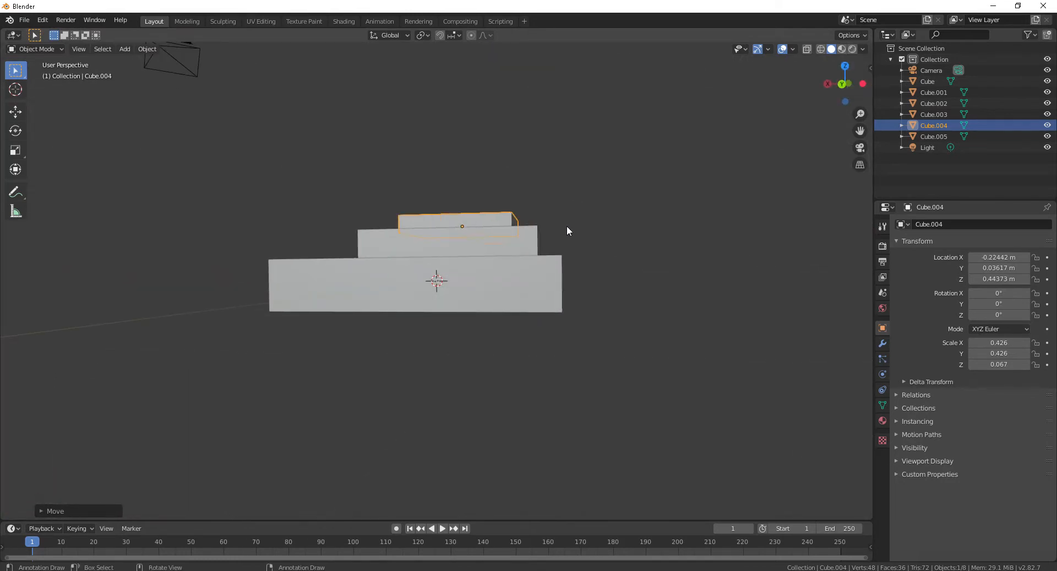
middle_click_drag(529, 275, 559, 299)
scroll(560, 299, "up", 1)
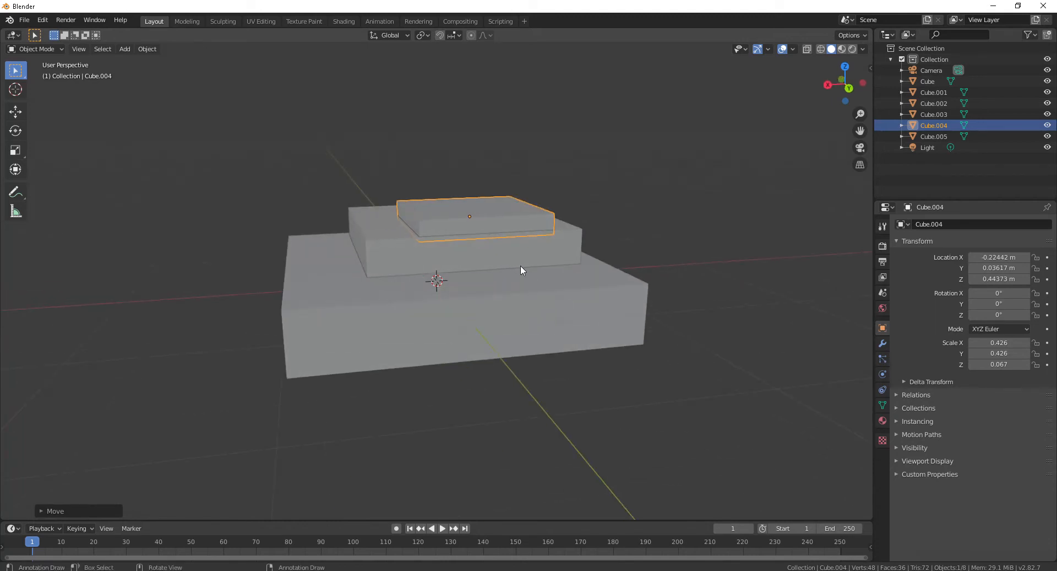
scroll(507, 254, "down", 4)
scroll(541, 264, "up", 4)
scroll(544, 267, "down", 4)
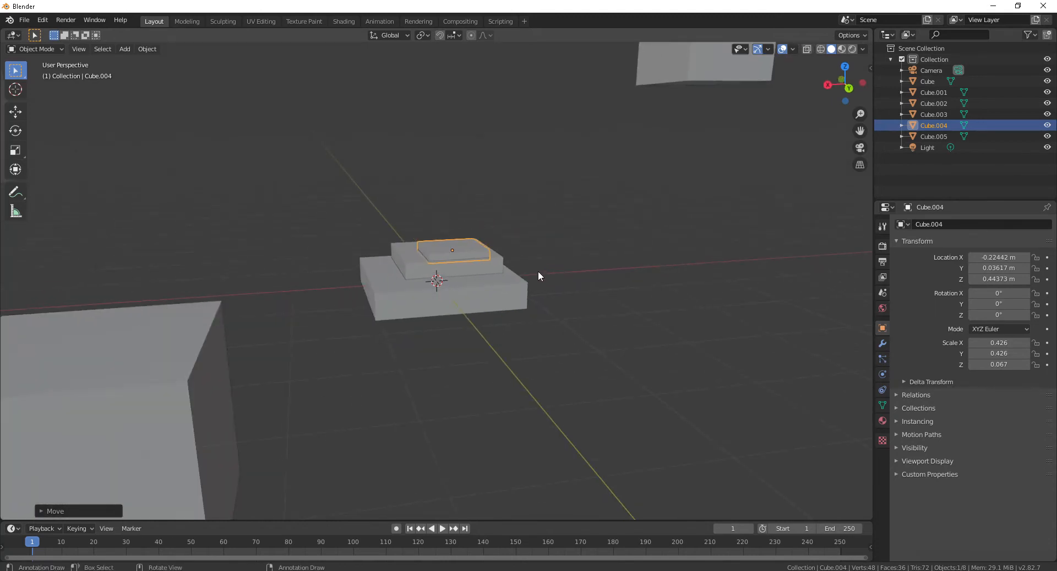
middle_click_drag(538, 269, 533, 285)
middle_click_drag(494, 165, 456, 118)
middle_click_drag(443, 217, 618, 328)
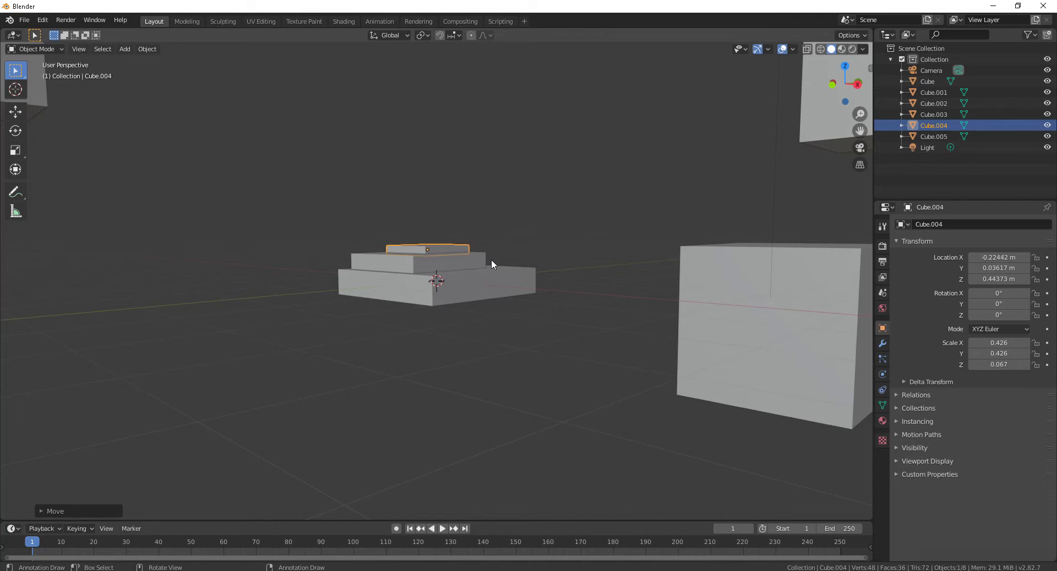
- View the stack in front, right and top orthographic projection to check its alignment
key("1")
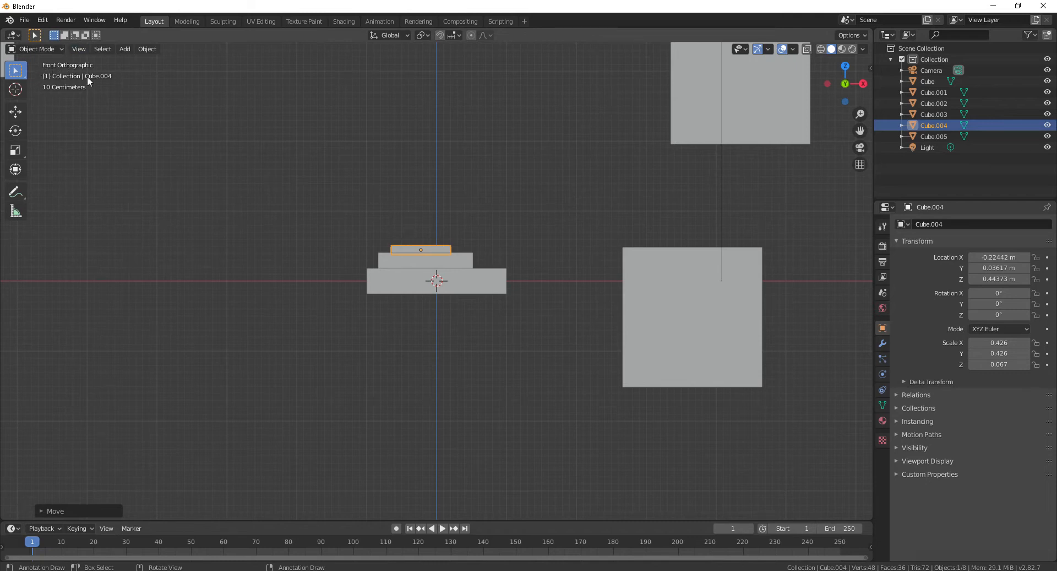
key("KP_3")
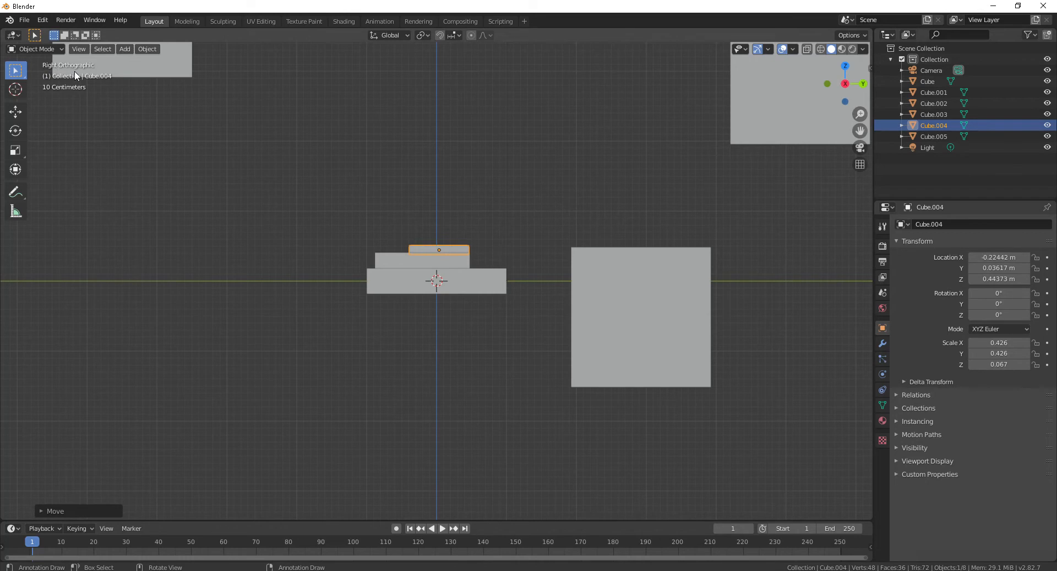
key("KP_7")
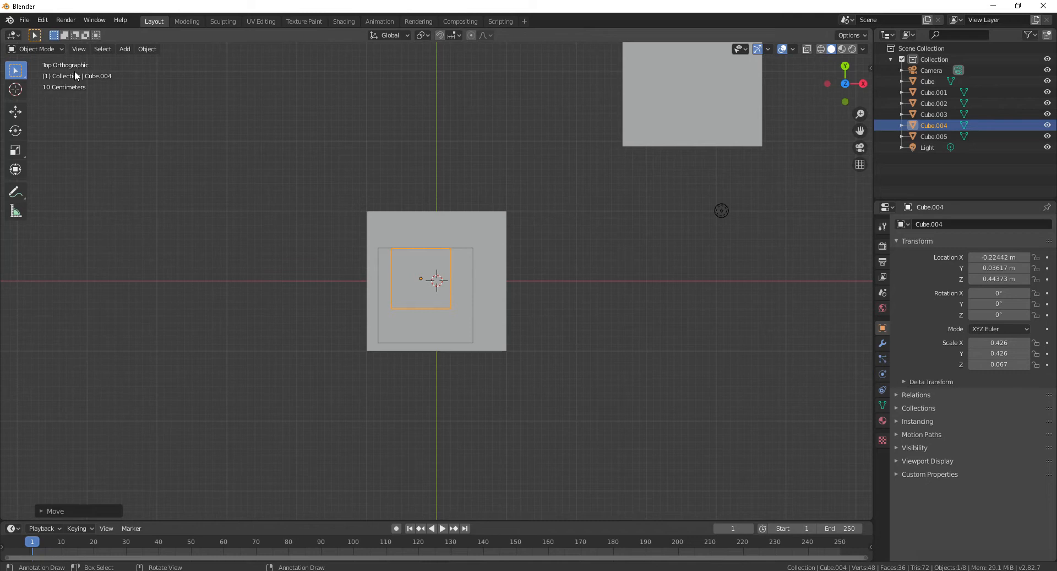
- Centre the middle and smallest slabs over the base slab in top view, with the smallest at about X 0.01 m, Y 0.02 m
scroll(368, 260, "up", 3)
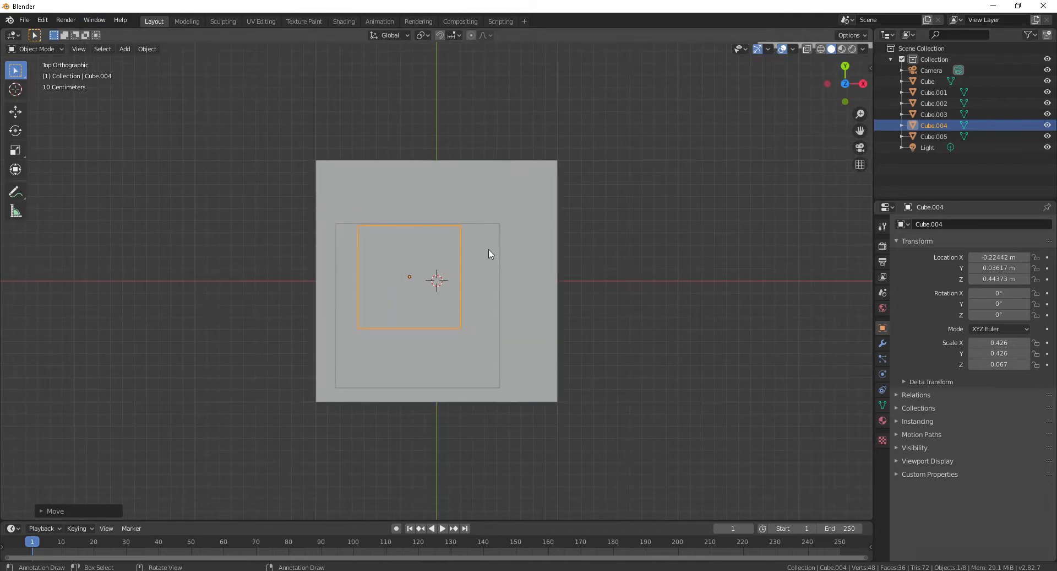
left_click(424, 312)
left_click(418, 347)
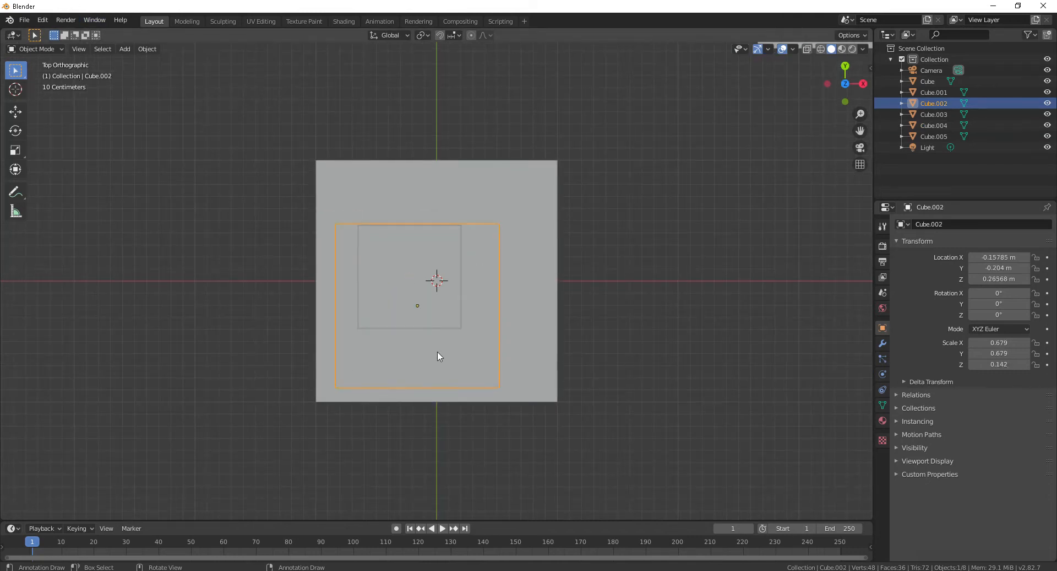
key("g")
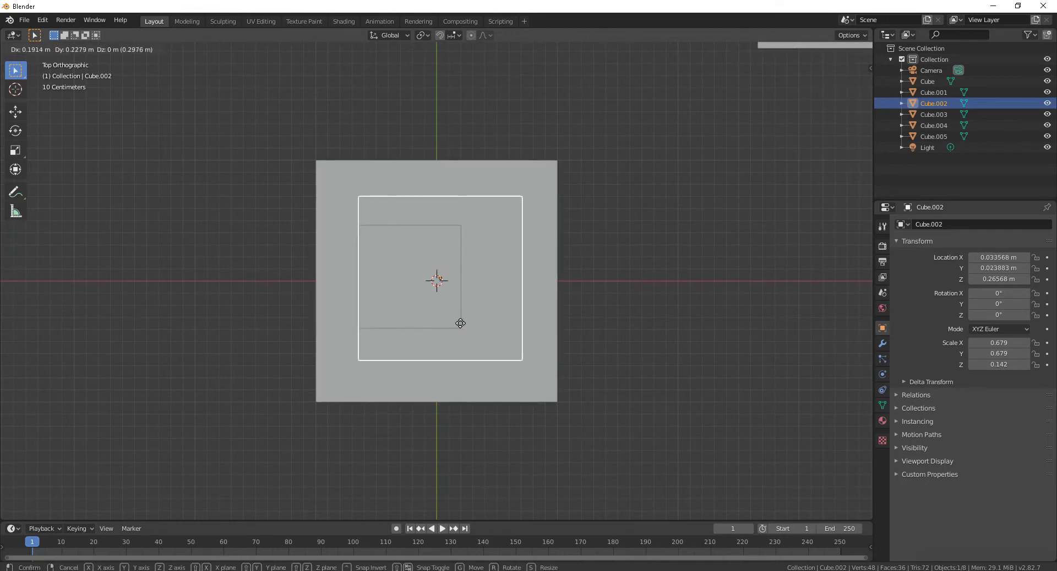
left_click(455, 321)
left_click(431, 300)
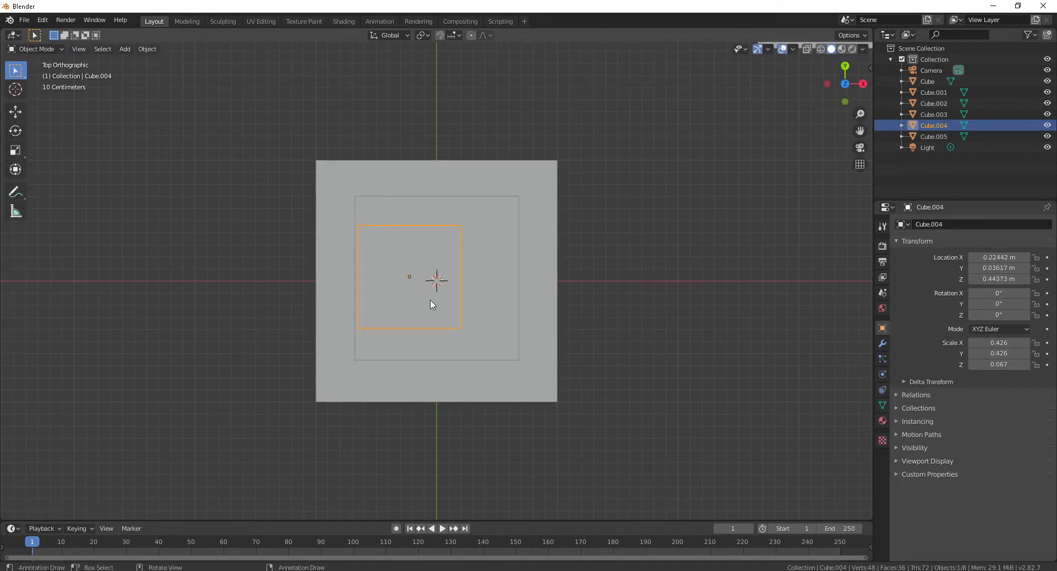
key("g")
left_click(458, 301)
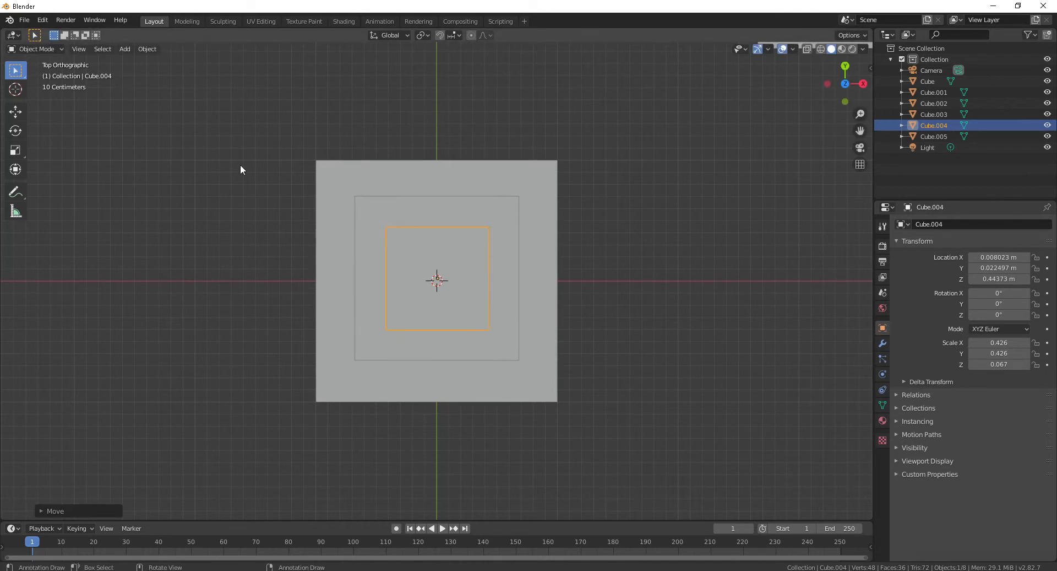
- Compare the centred stack in the front and right orthographic views
key("KP_1")
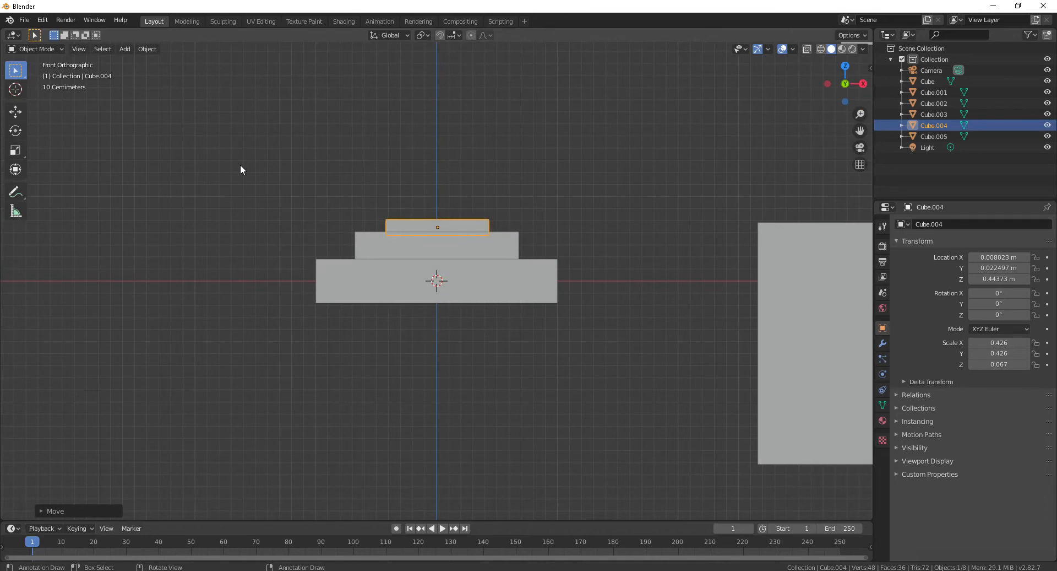
key("KP_3")
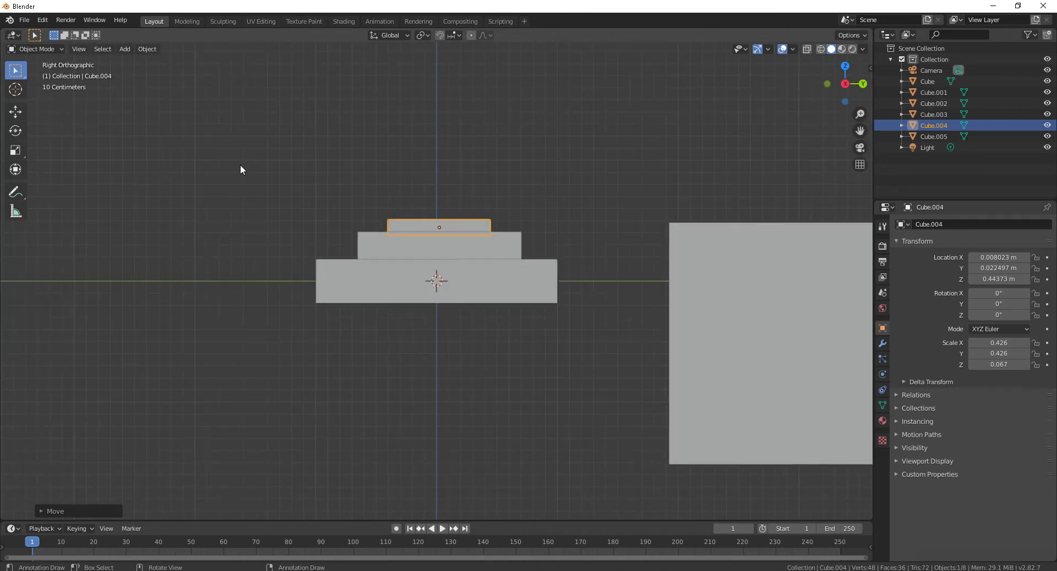
key("KP_1")
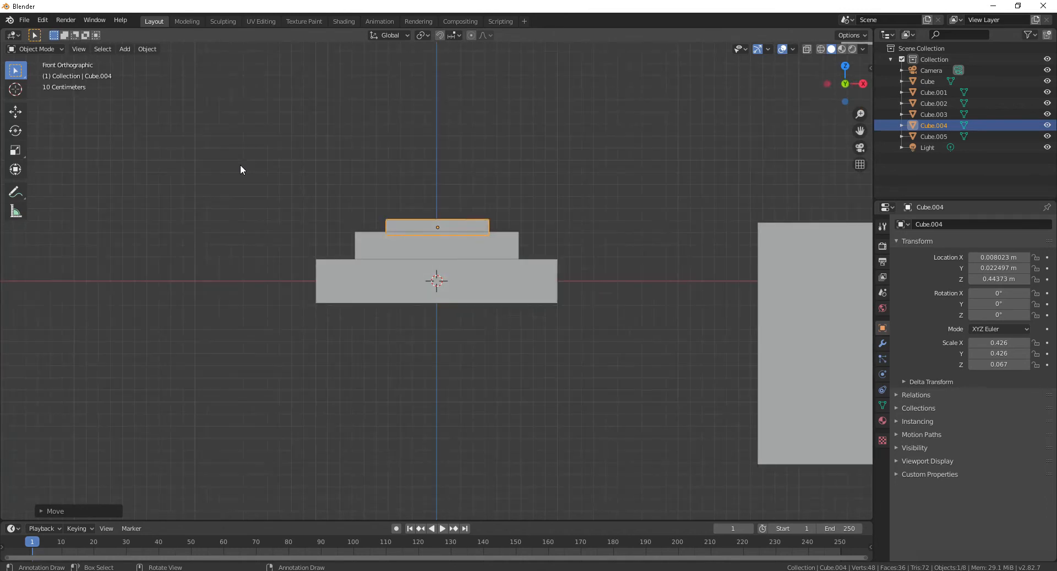
key("KP_3")
key("KP_1")
- Move the full-size cube beside the stack to below it, at about X -0.74 m, Y 1.40 m, Z -1.44 m
middle_click_drag(238, 168, 573, 184)
left_click(573, 184)
scroll(537, 261, "down", 3)
middle_click_drag(536, 257, 485, 236)
key("g")
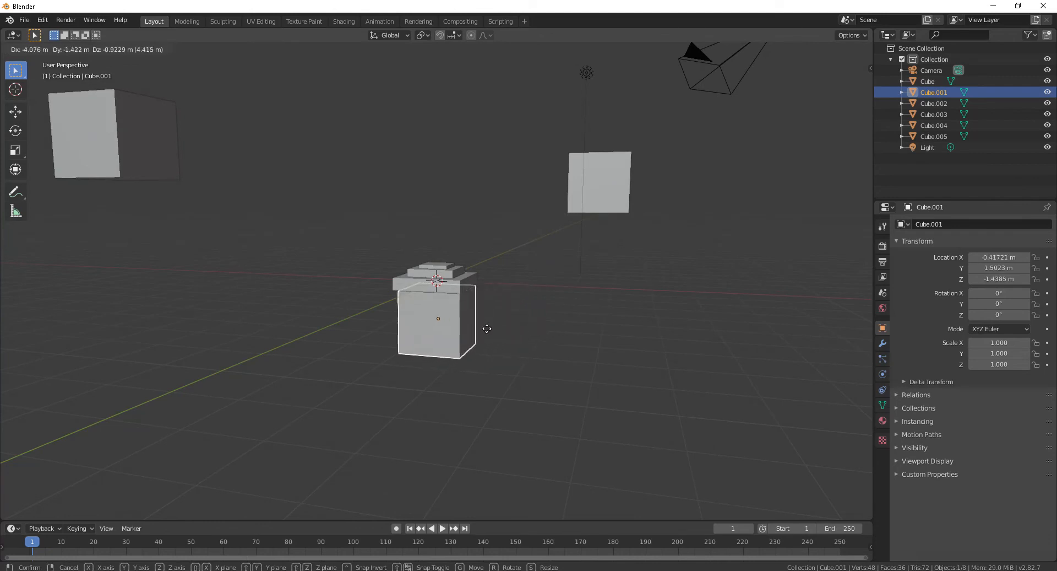
left_click(486, 328)
- Enlarge the cube below the stack to a scale of about 1.729, then flatten it to about 0.246 along Z
key("s")
left_click(640, 412)
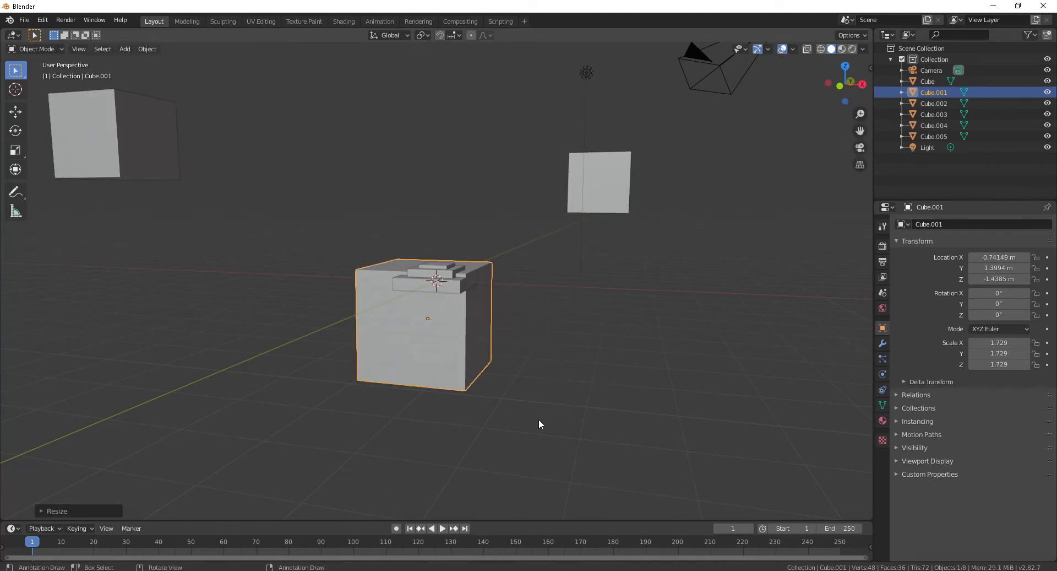
key("s")
key("z")
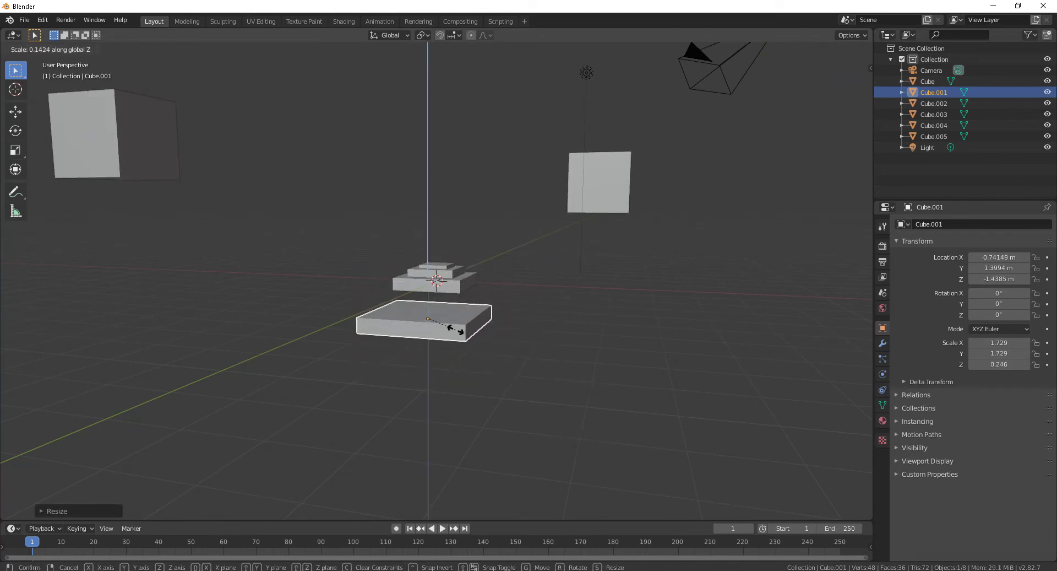
left_click(456, 334)
- Centre the large slab under the stack at about X -0.007 m, Y 0.028 m and raise it to about Z -0.361 m
key("KP_7")
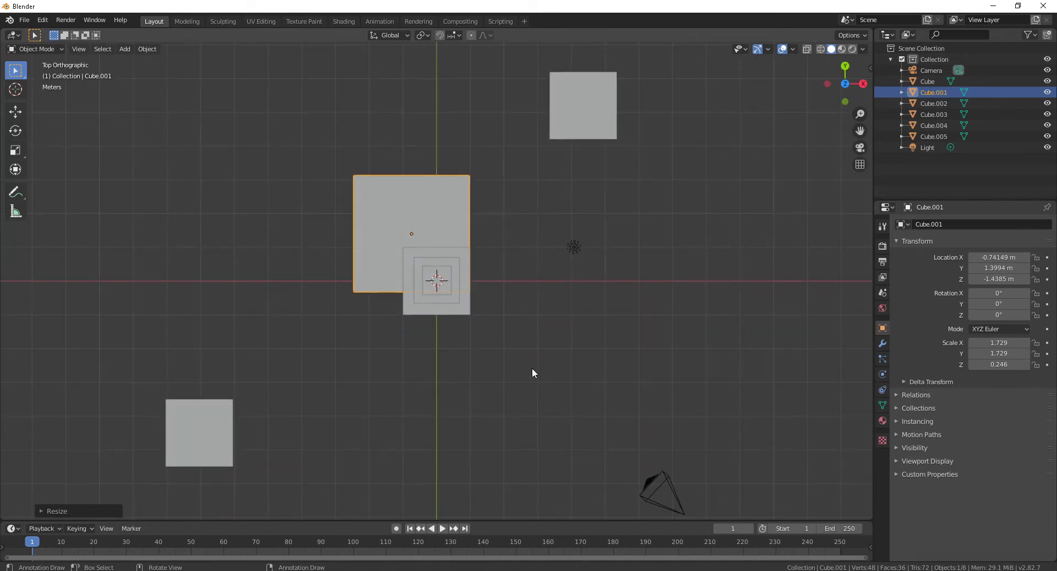
left_click_drag(451, 256, 477, 303)
key("KP_3")
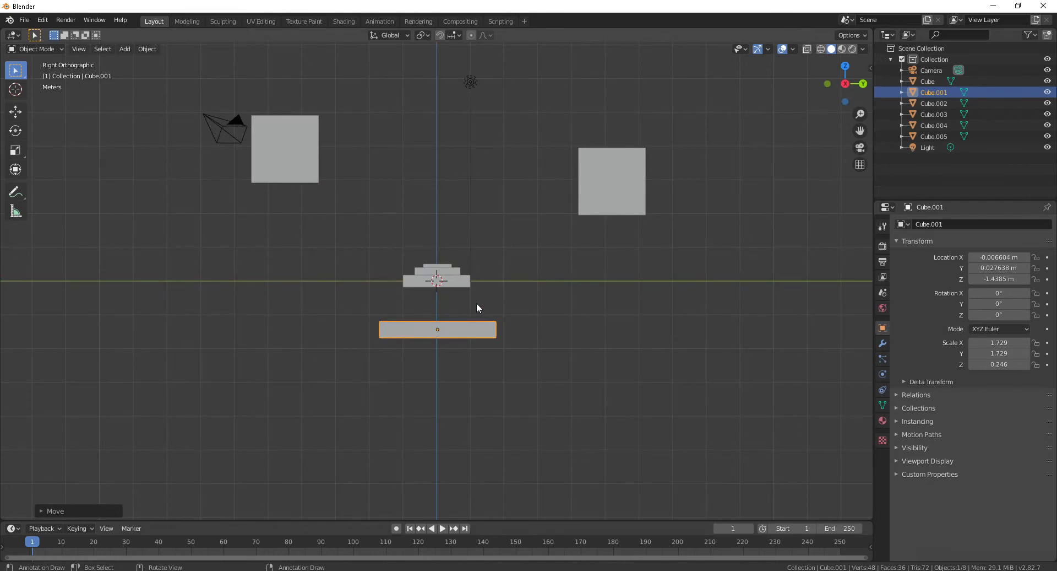
scroll(477, 302, "up", 3)
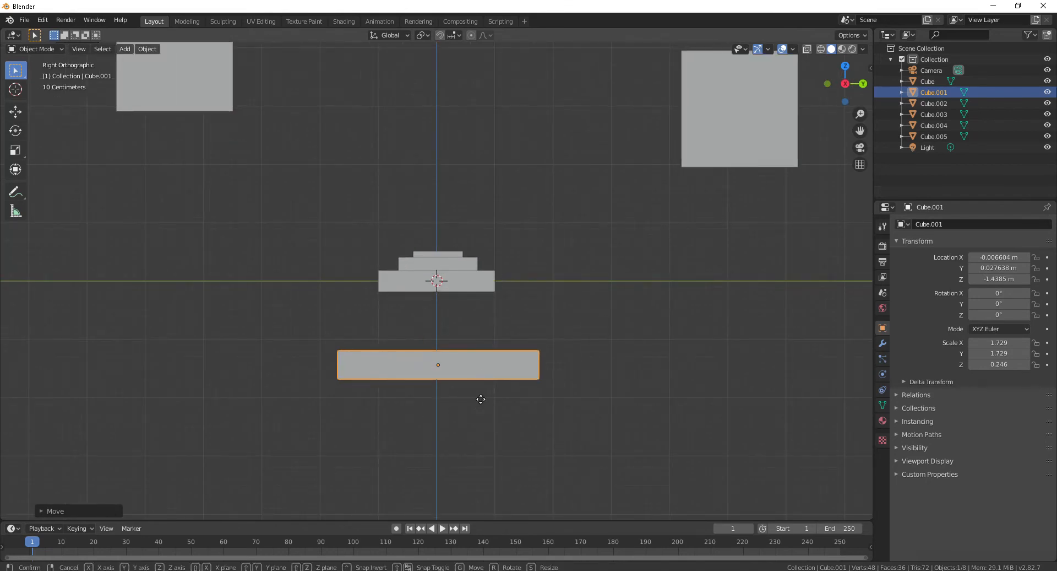
key("g")
key("z")
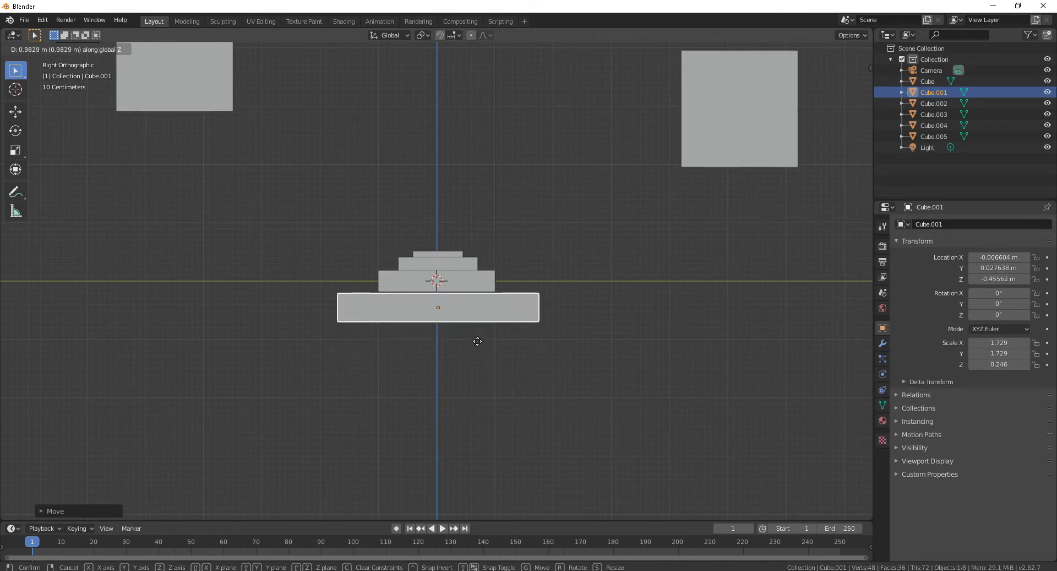
left_click(478, 336)
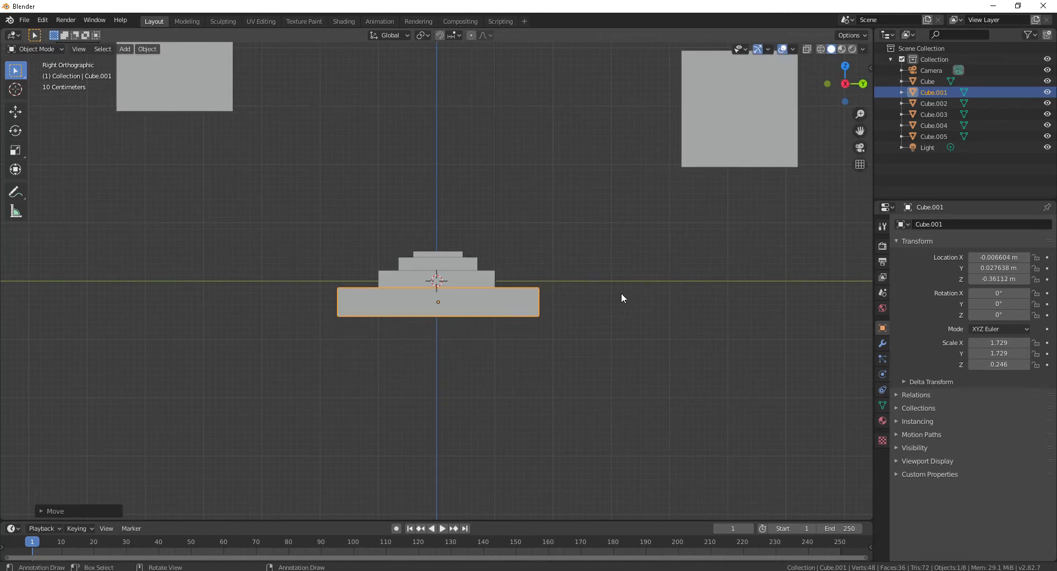
- Scale the bottom slab down uniformly to about 1.351 in X and Y and 0.192 in Z
key("KP_7")
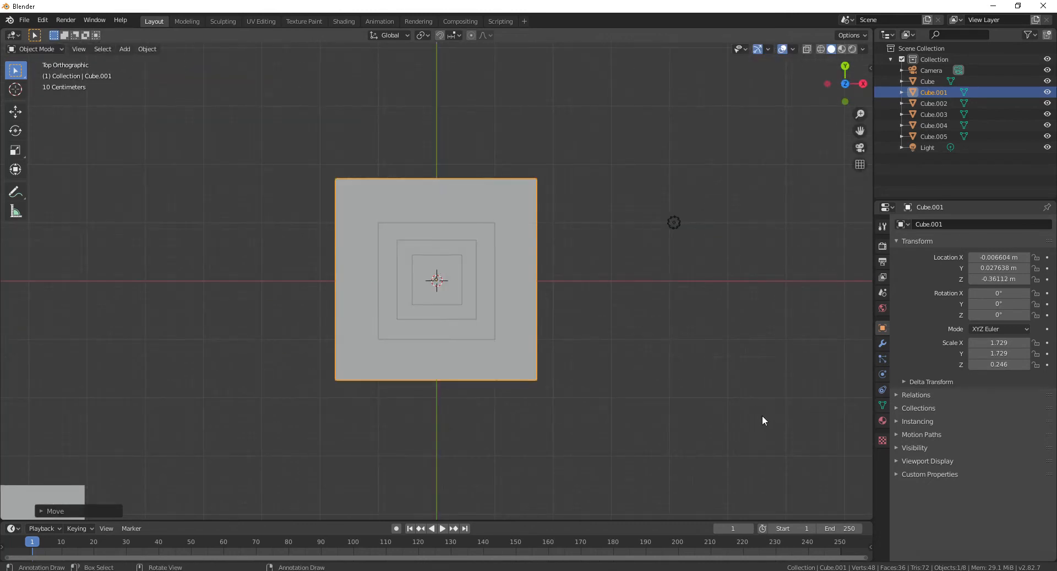
key("s")
left_click(693, 386)
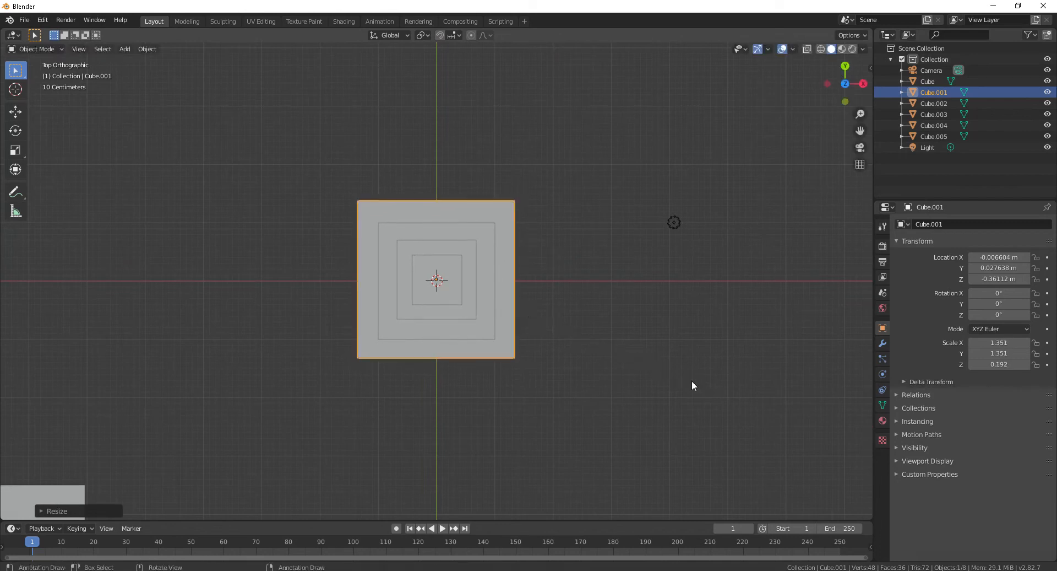
key("KP_3")
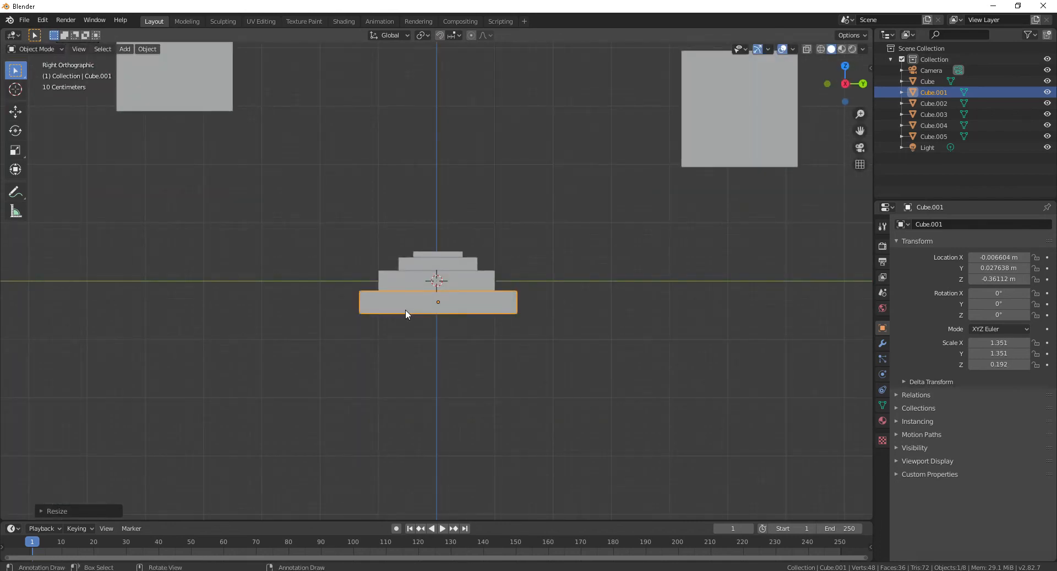
- Shrink one of the remaining full-size cubes to a scale of about 0.25 and move it above the stack in right view
scroll(622, 196, "down", 3)
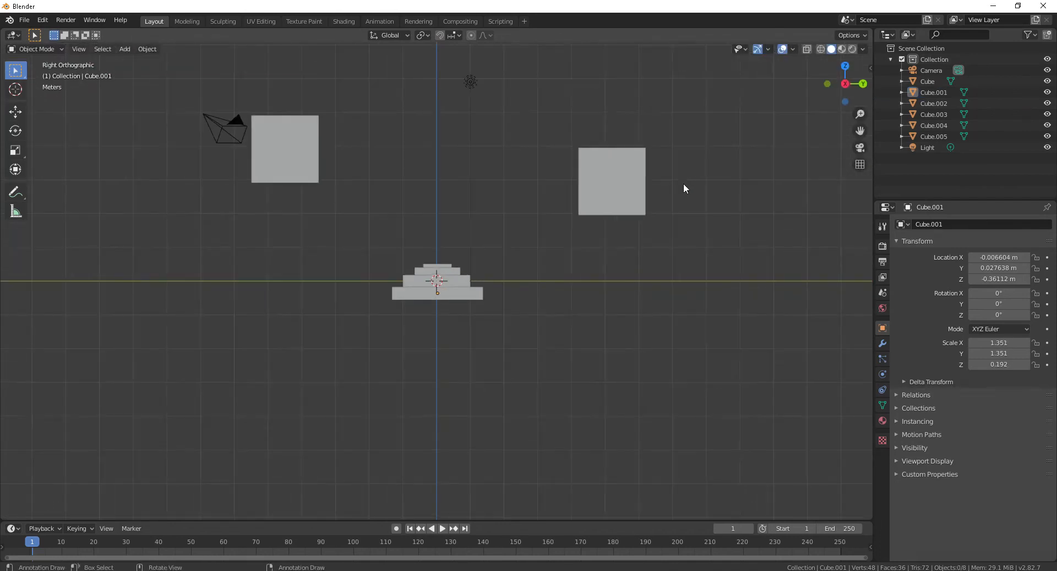
left_click(620, 200)
key("s")
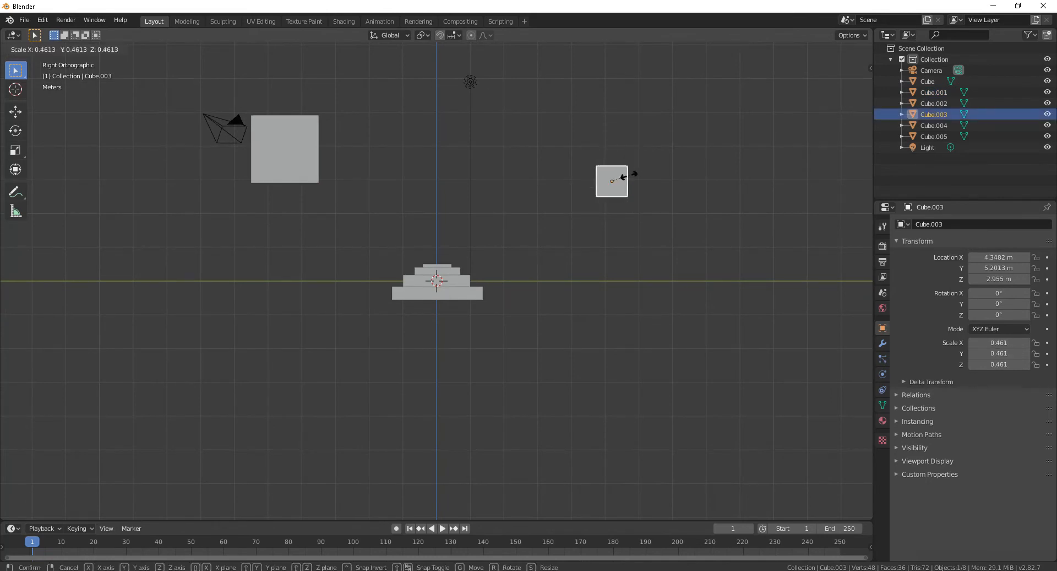
left_click(621, 194)
key("g")
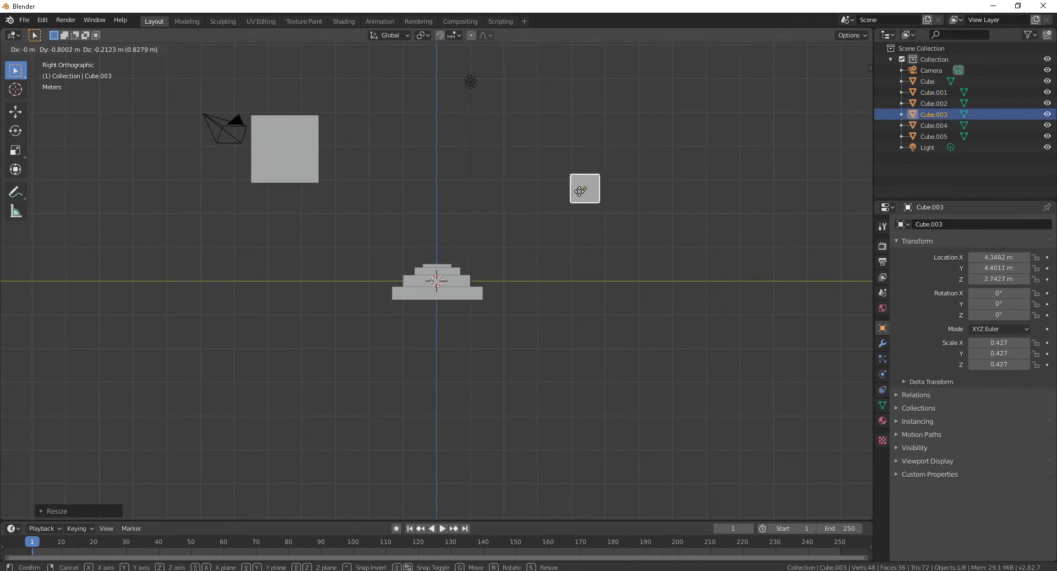
left_click(453, 259)
key("s")
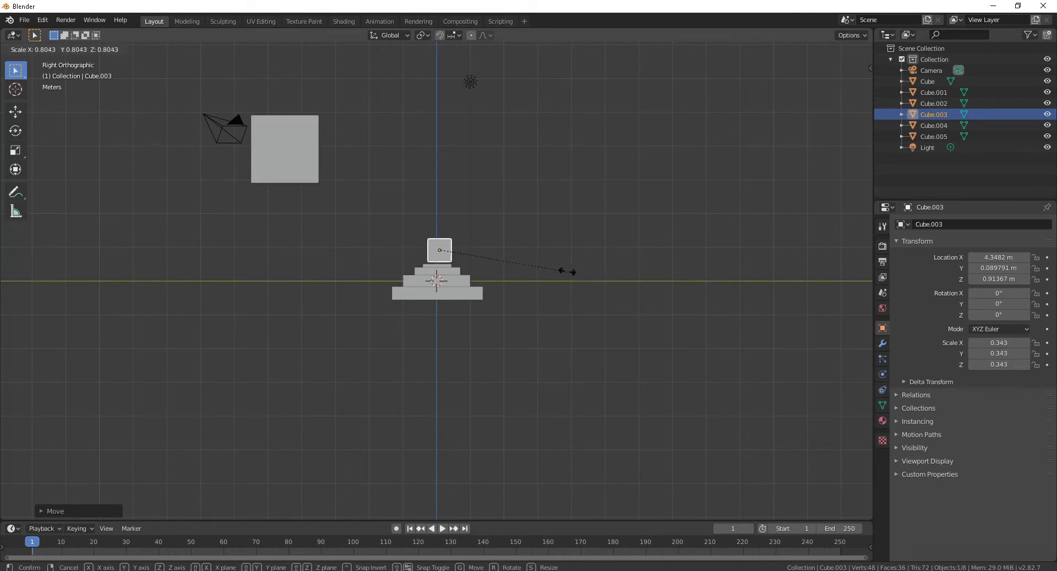
left_click(525, 263)
- Flatten the small cube to about 0.069 along Z and rest it on the stack at about Y -0.003 m, Z 0.569 m
scroll(441, 231, "up", 6)
key("g")
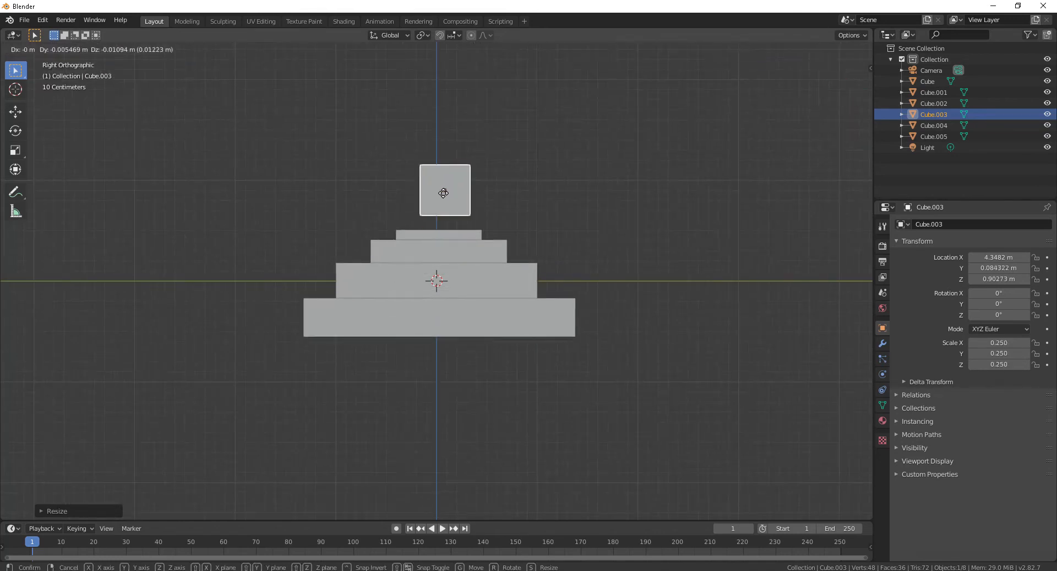
left_click(438, 220)
key("s")
key("z")
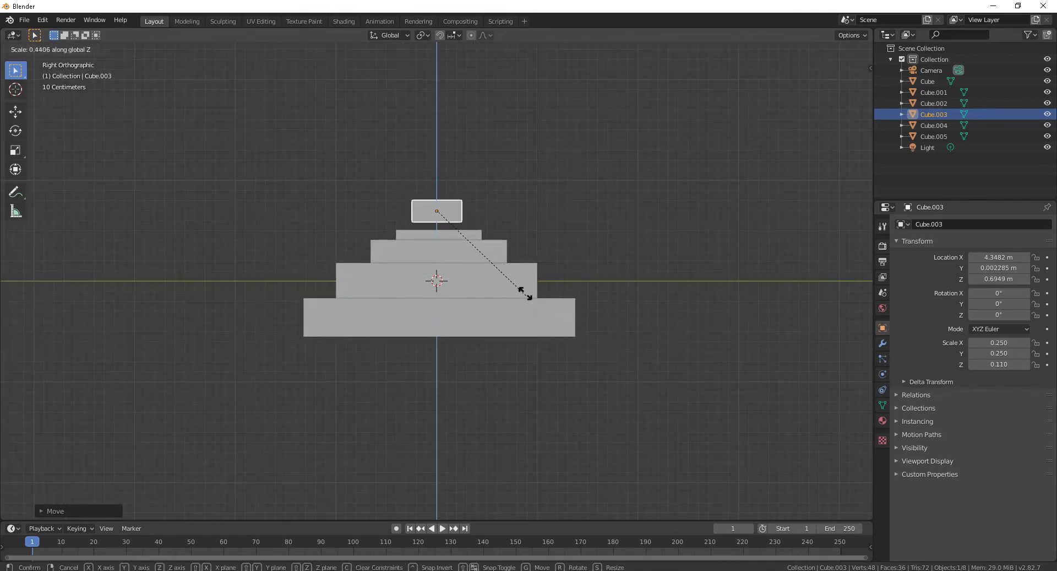
left_click(491, 265)
key("g")
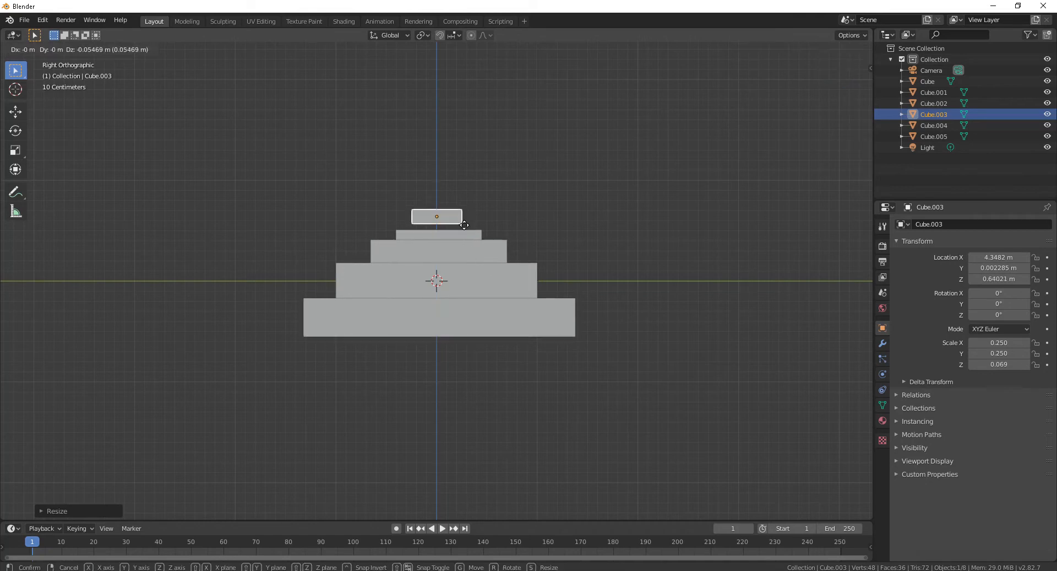
left_click(464, 232)
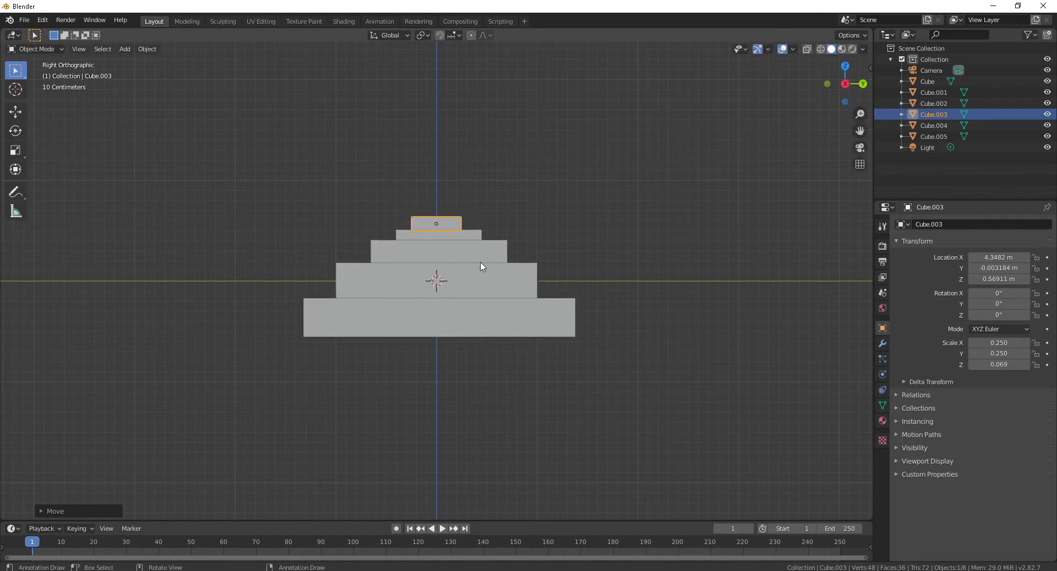
- Move the small top slab along X onto the stack's centre, at about X 0.001 m, and inspect the pyramid in perspective
key("KP_7")
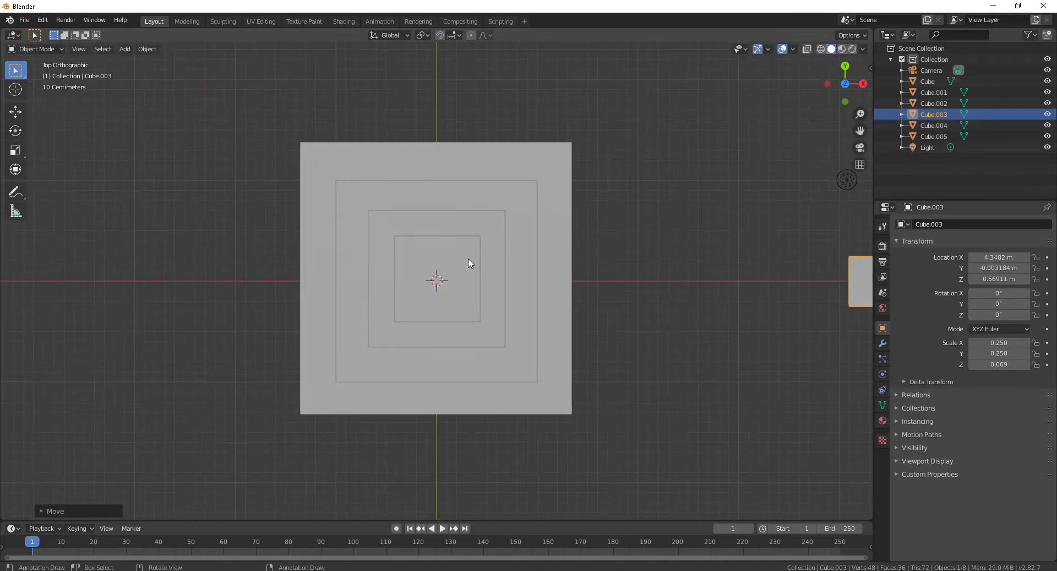
scroll(468, 259, "down", 3)
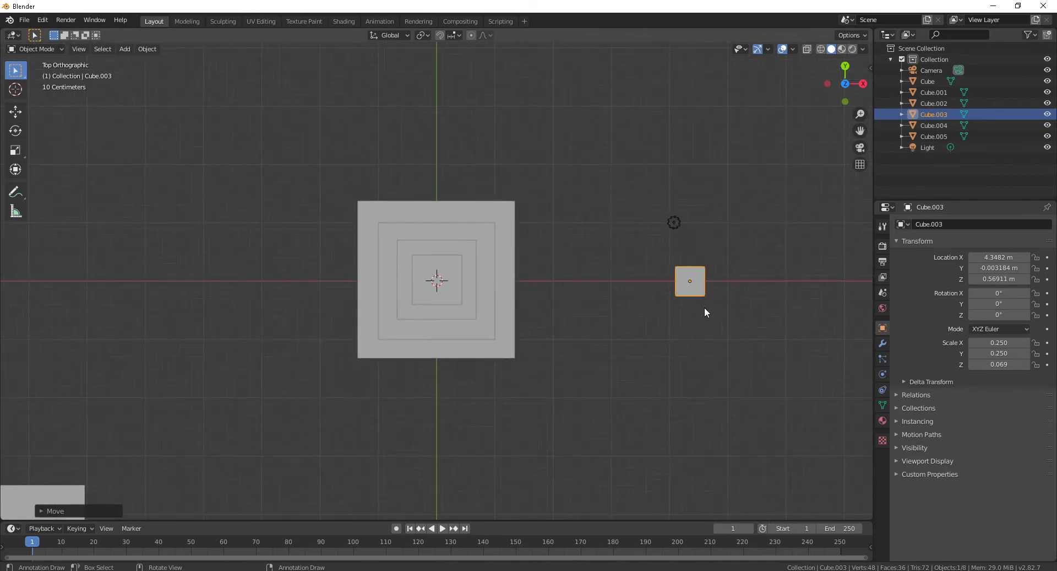
key("g")
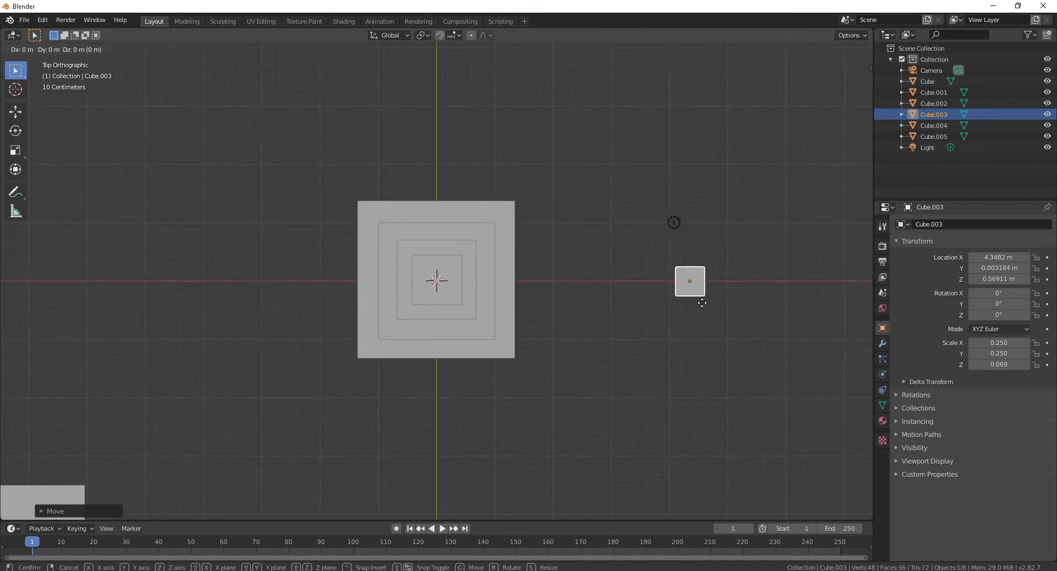
key("x")
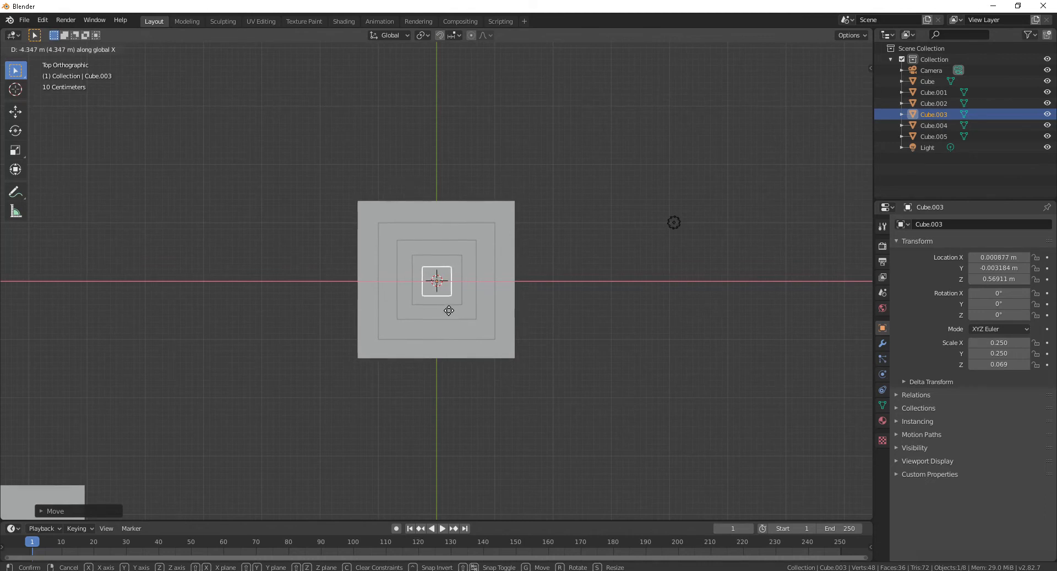
left_click(449, 314)
scroll(542, 260, "down", 3)
mouse_move(542, 260)
middle_mouse_down()
mouse_move(550, 298)
mouse_move(544, 257)
middle_mouse_up()
scroll(486, 301, "up", 4)
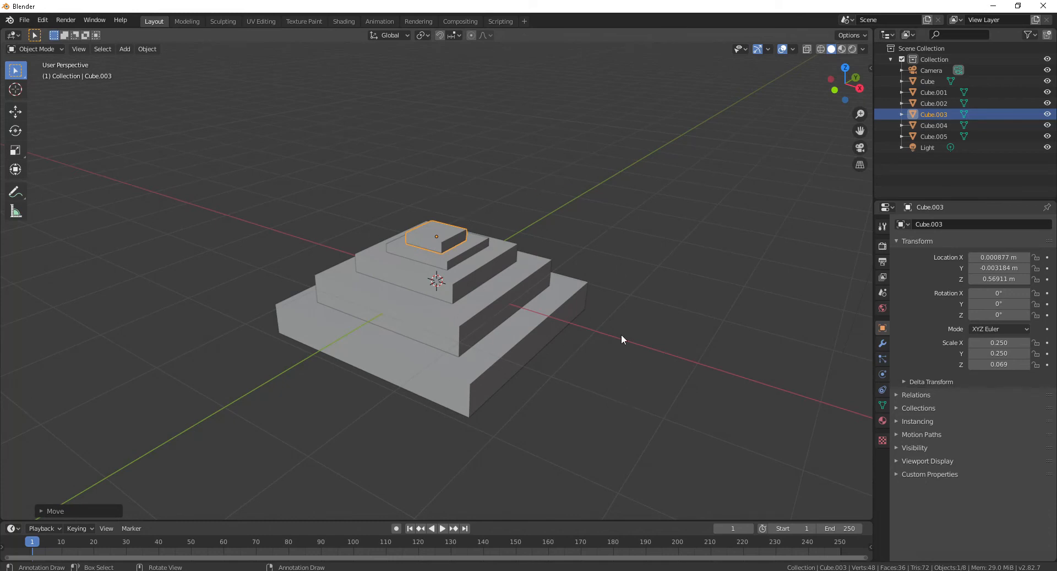
middle_click_drag(449, 241, 529, 314)
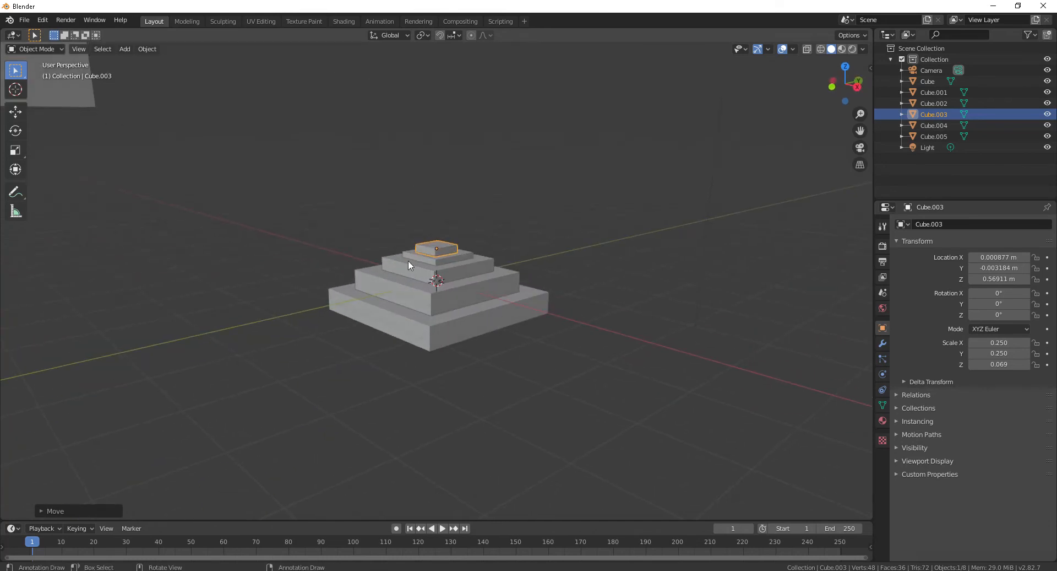
- Bring the leftover full-size cube down beside the pyramid and delete it
scroll(484, 183, "down", 4)
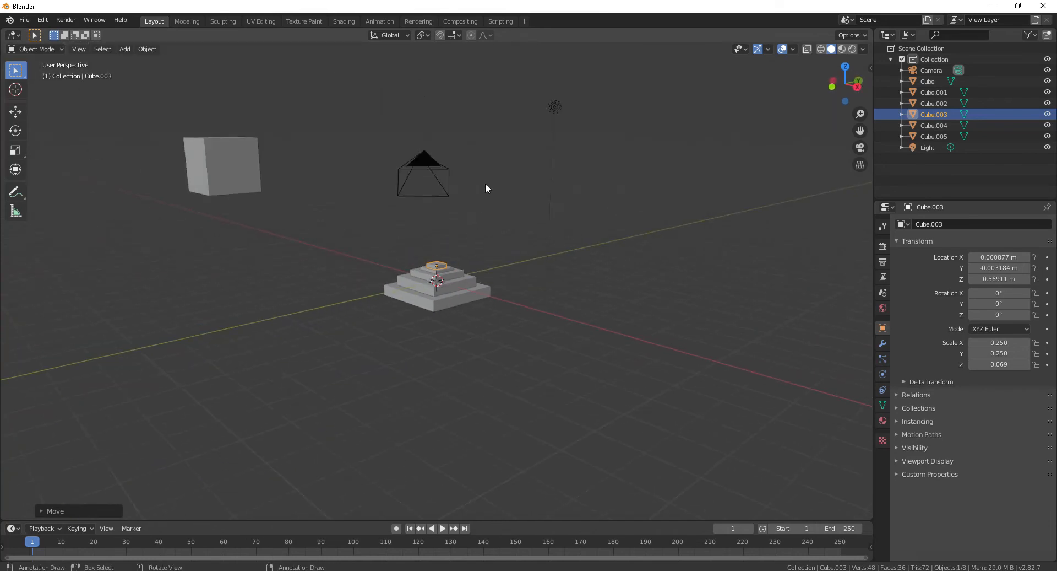
left_click(237, 185)
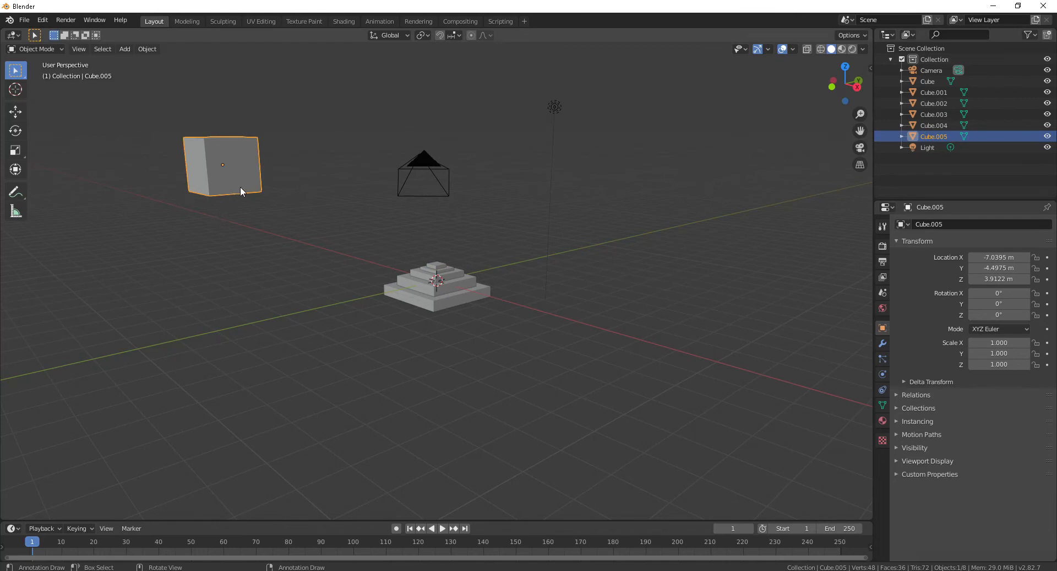
key("g")
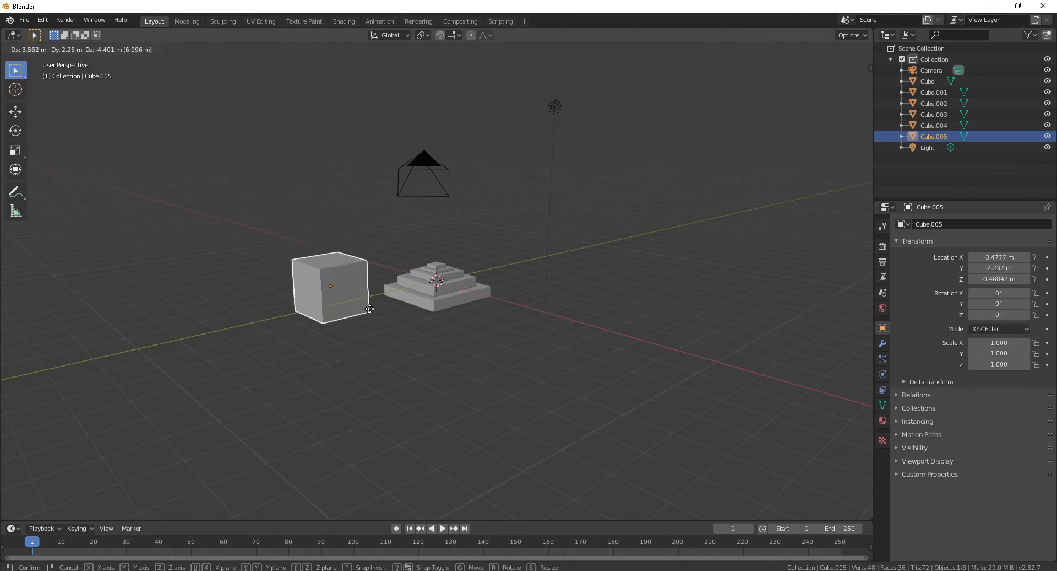
left_click(358, 325)
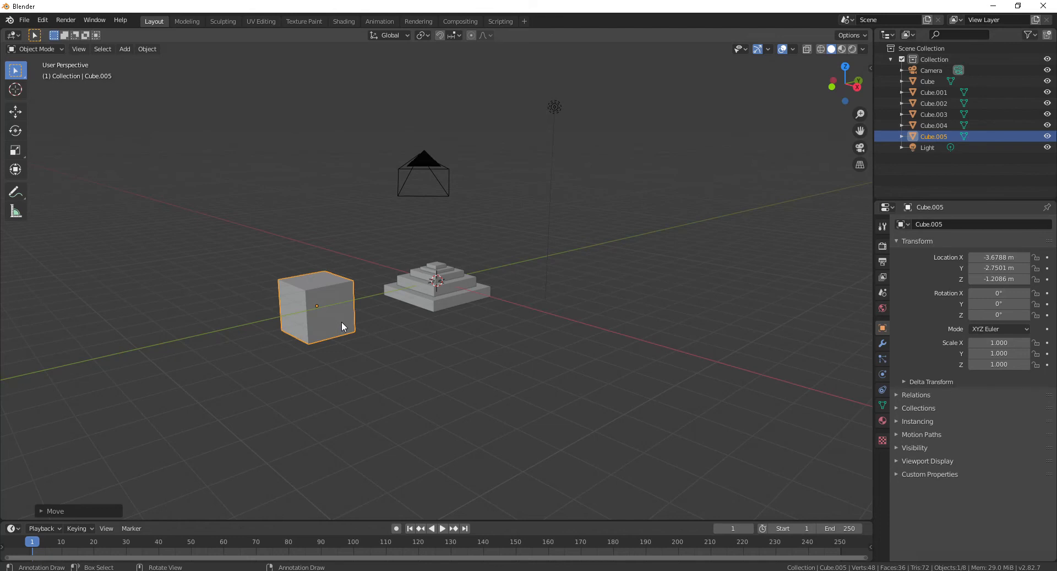
key("x")
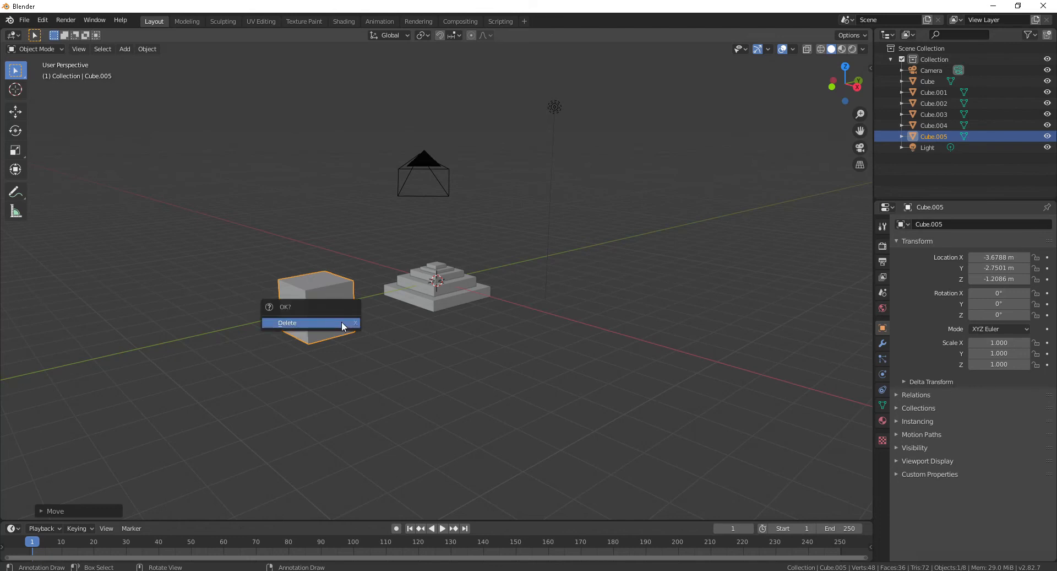
left_click(341, 321)
- Delete the light and the camera from the scene
scroll(545, 255, "up", 4)
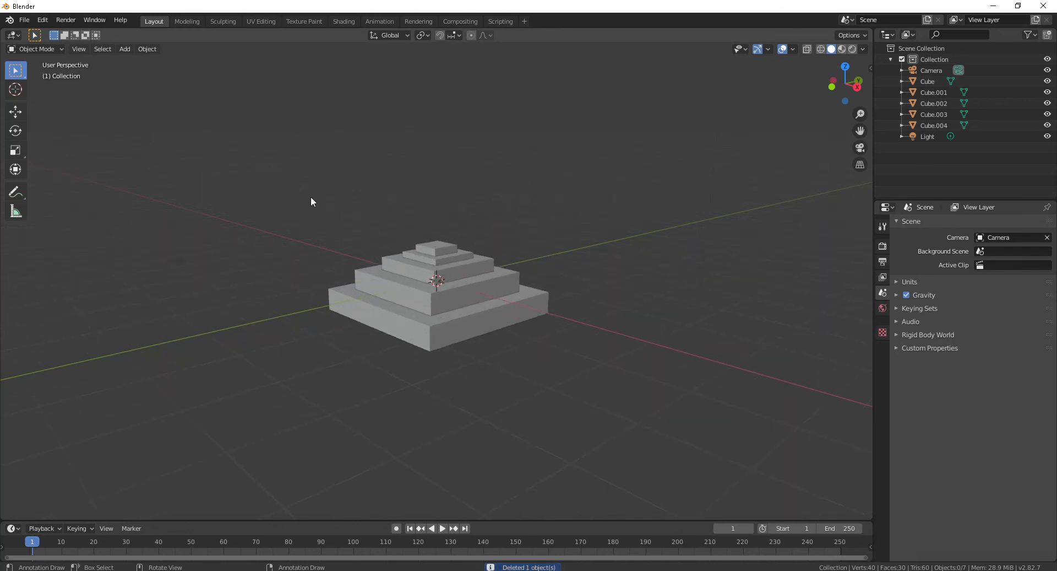
scroll(533, 320, "up", 2)
scroll(533, 320, "down", 6)
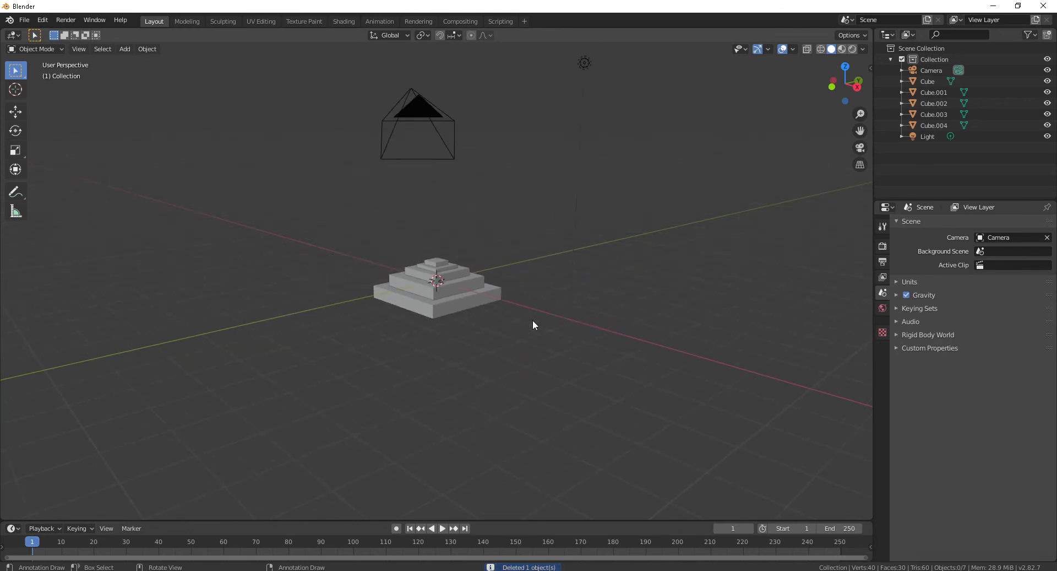
middle_click_drag(469, 350, 540, 333)
scroll(539, 326, "down", 2)
left_click(542, 143)
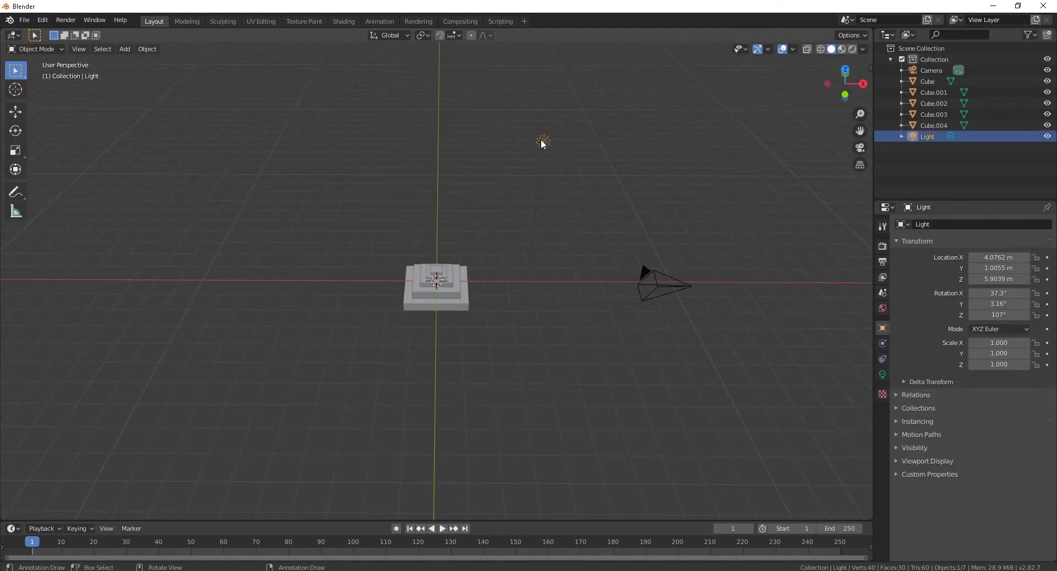
key("x")
left_click(542, 142)
left_click(676, 289)
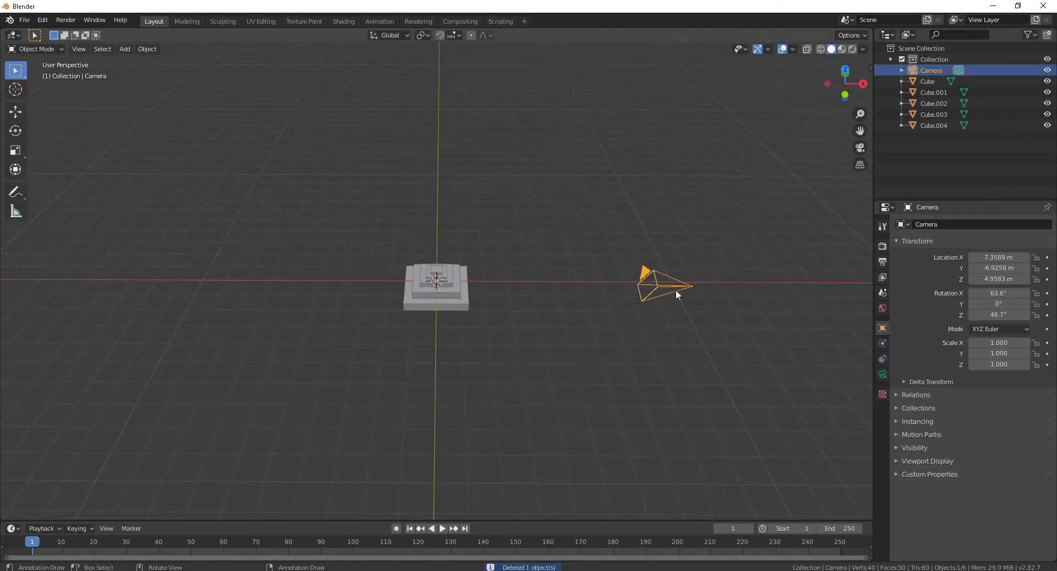
key("x")
left_click(676, 289)
- Select all five slabs of the pyramid together with a box selection
middle_click_drag(676, 289, 570, 342)
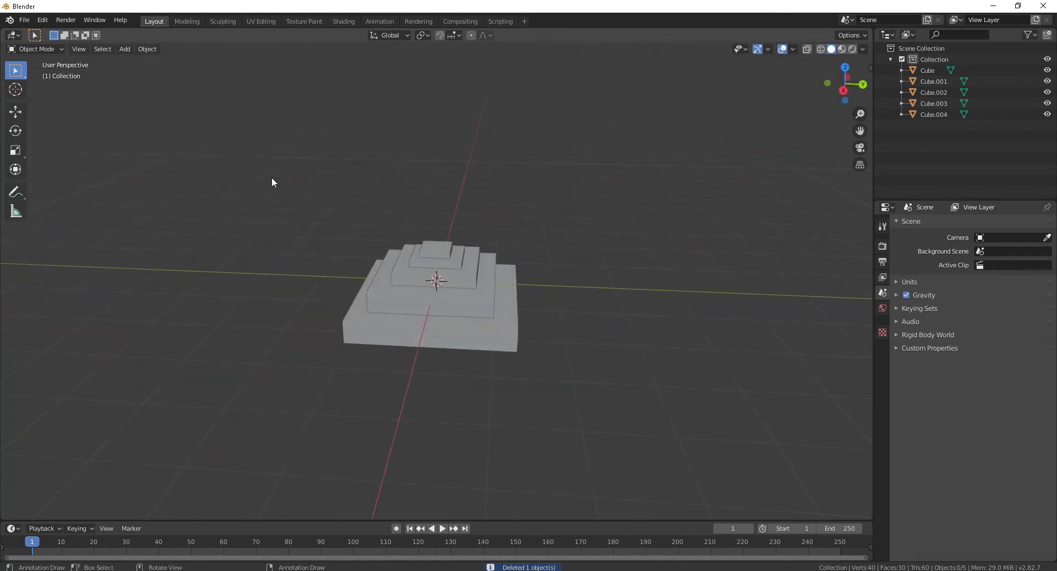
left_click_drag(272, 176, 332, 257)
left_click_drag(215, 87, 579, 400)
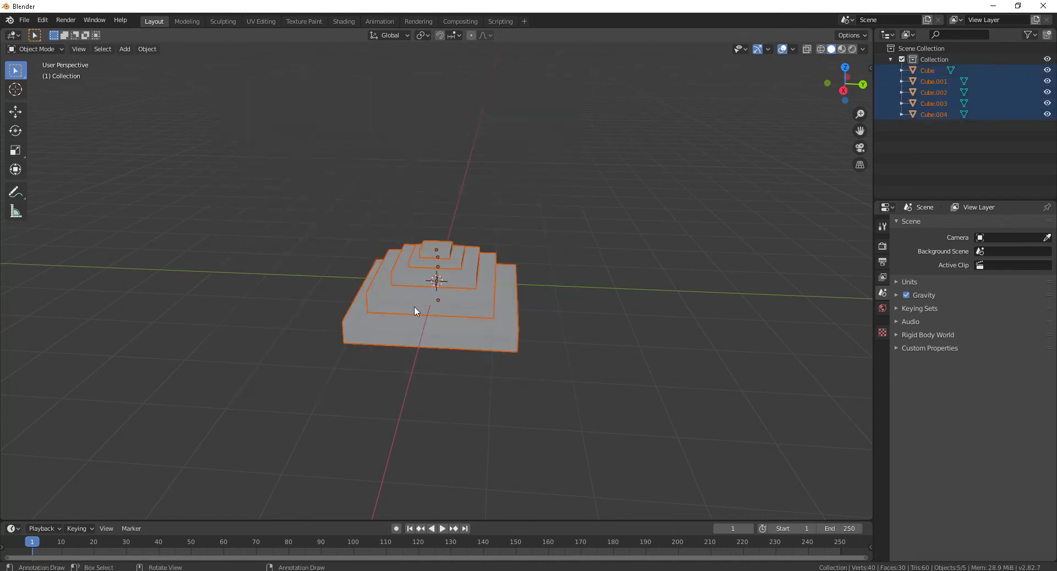
- Move the whole selected pyramid along the positive Y axis, clear of the world origin, and deselect it
scroll(435, 284, "down", 5)
scroll(473, 254, "up", 4)
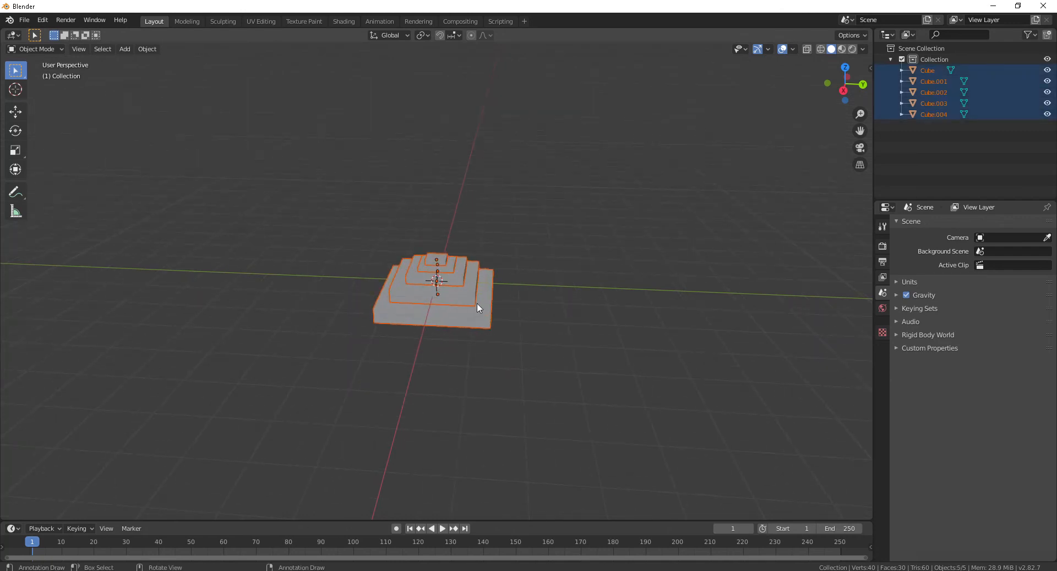
middle_click_drag(477, 303, 545, 297)
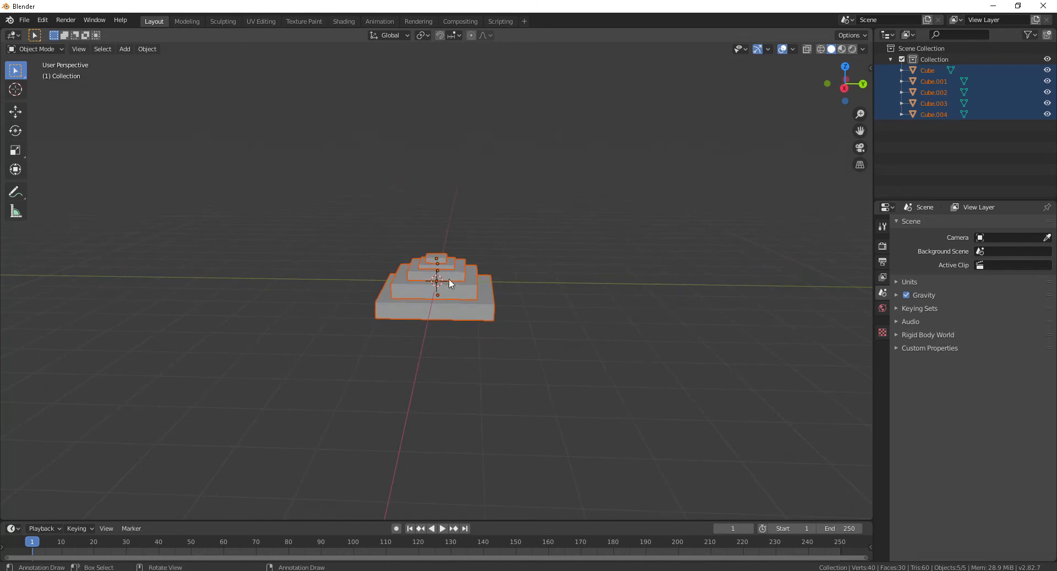
key("g")
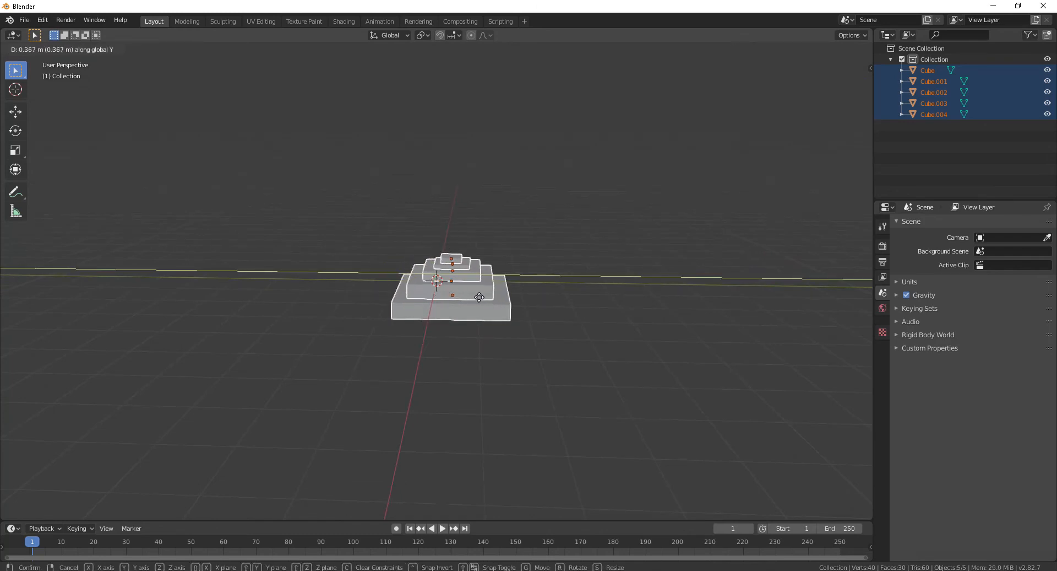
left_click(715, 344)
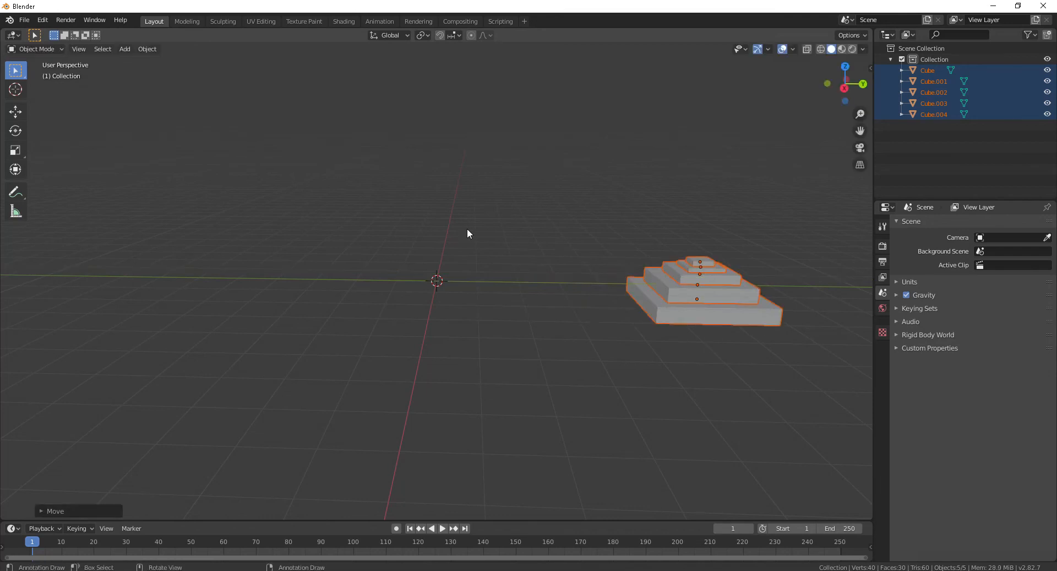
left_click(478, 268)
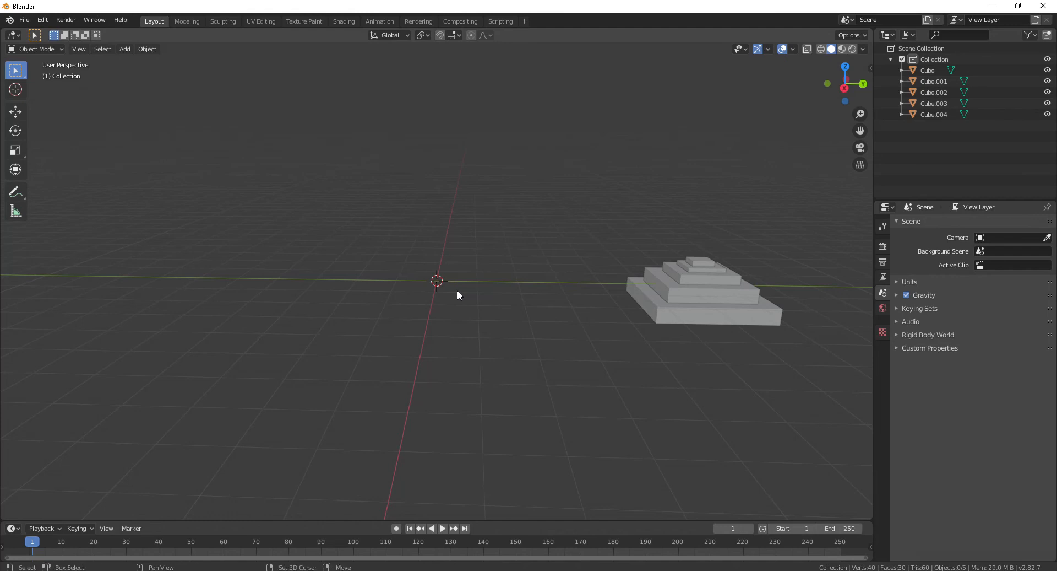
- Add a cylinder mesh at the world origin
key("shift+a")
mouse_move(458, 290)
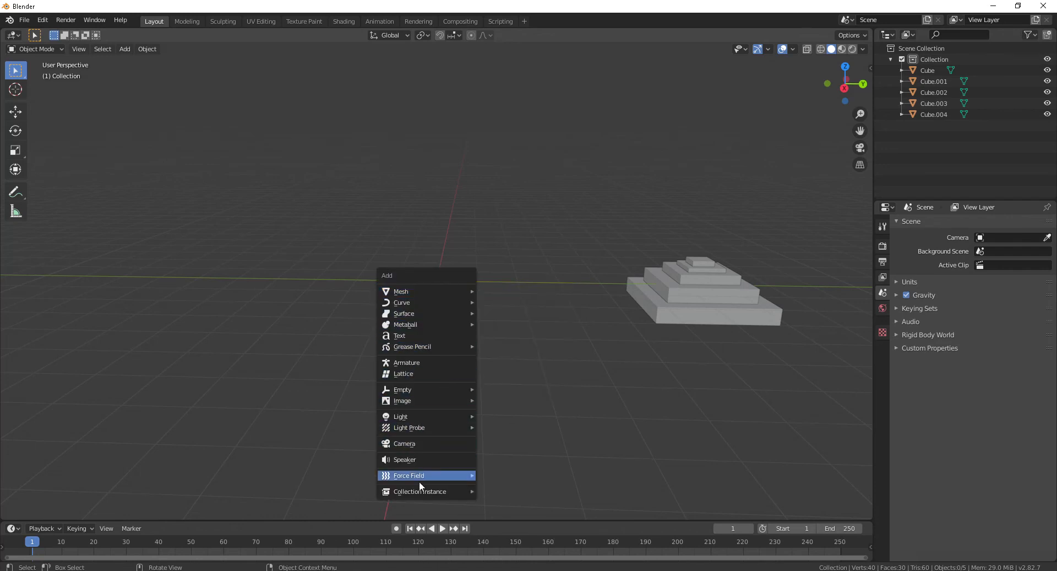
mouse_move(421, 494)
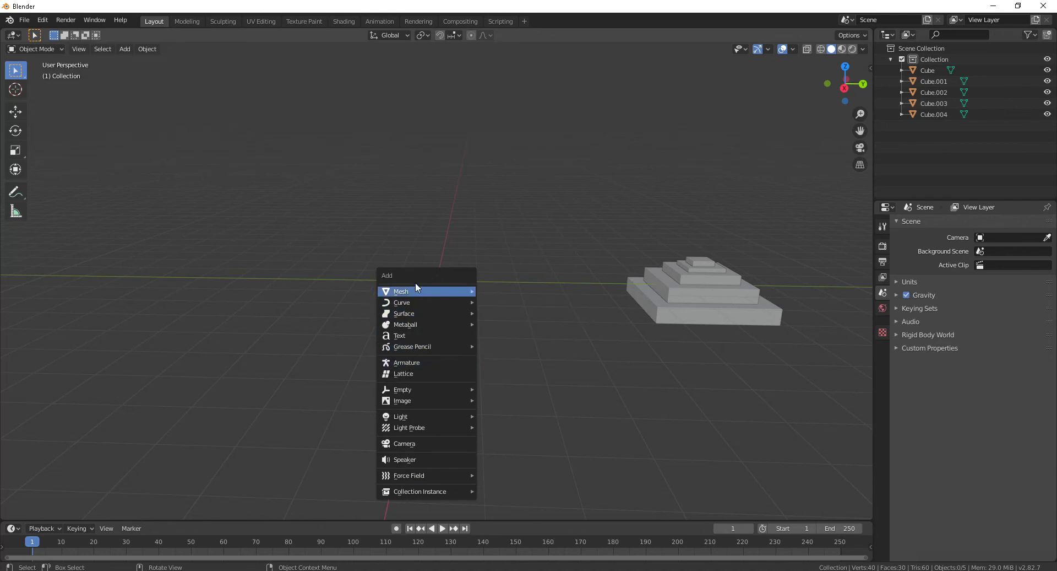
mouse_move(415, 289)
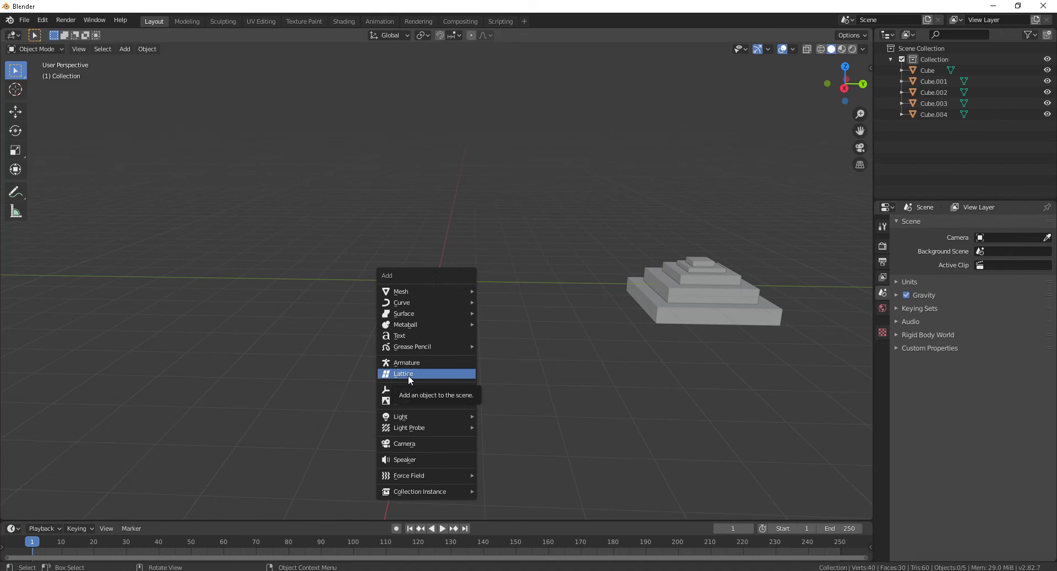
mouse_move(443, 292)
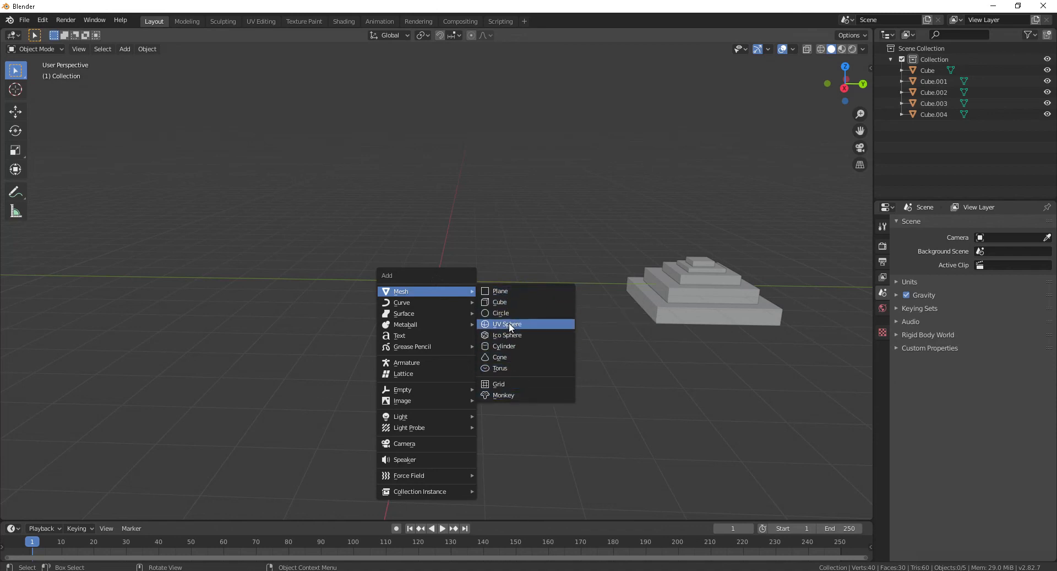
left_click(531, 348)
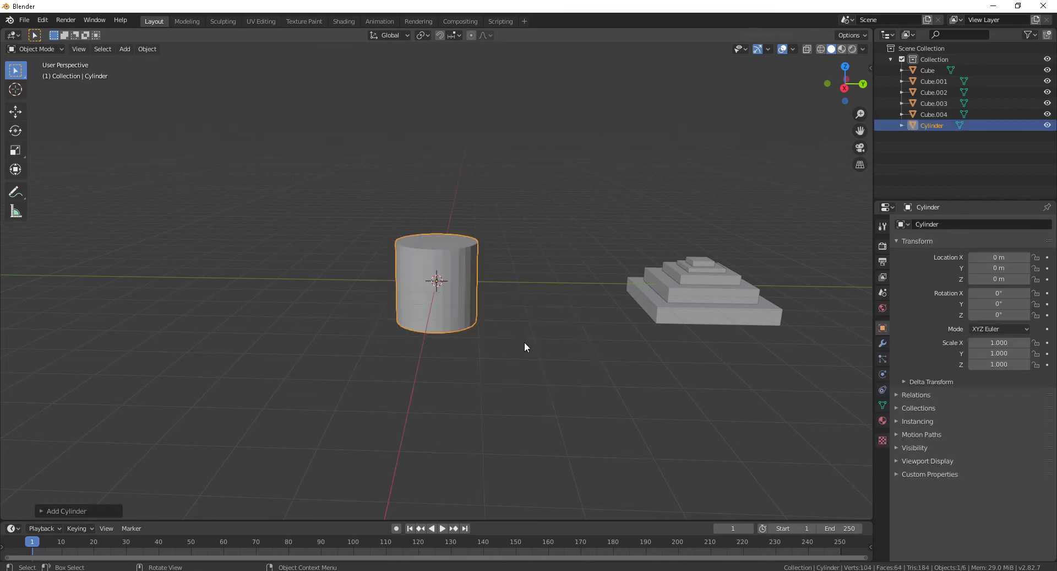
- Move the cylinder along the Y axis to about -3.44 m, on the side opposite the pyramid
scroll(461, 283, "down", 1)
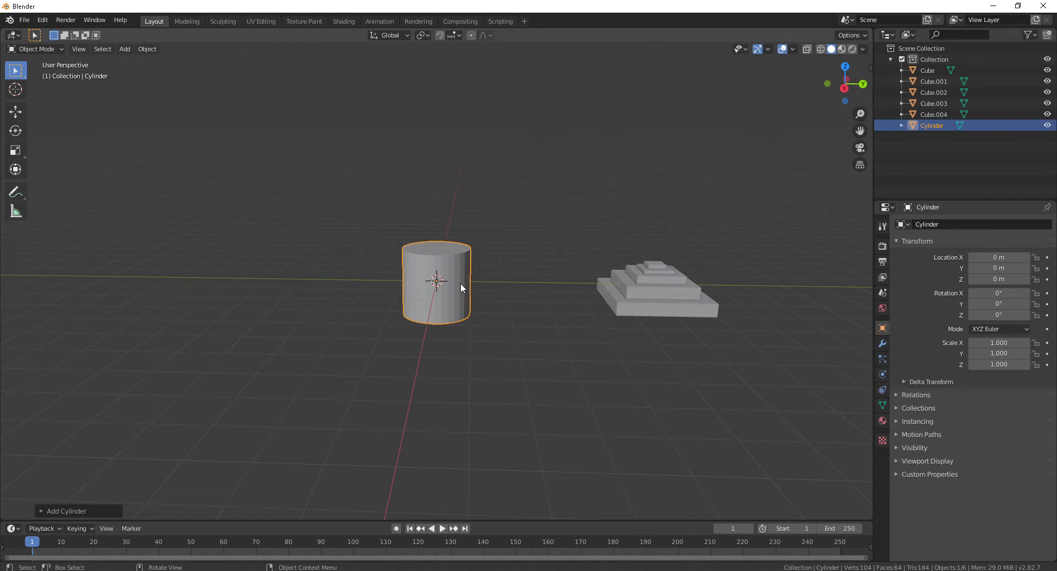
key("g")
key("y")
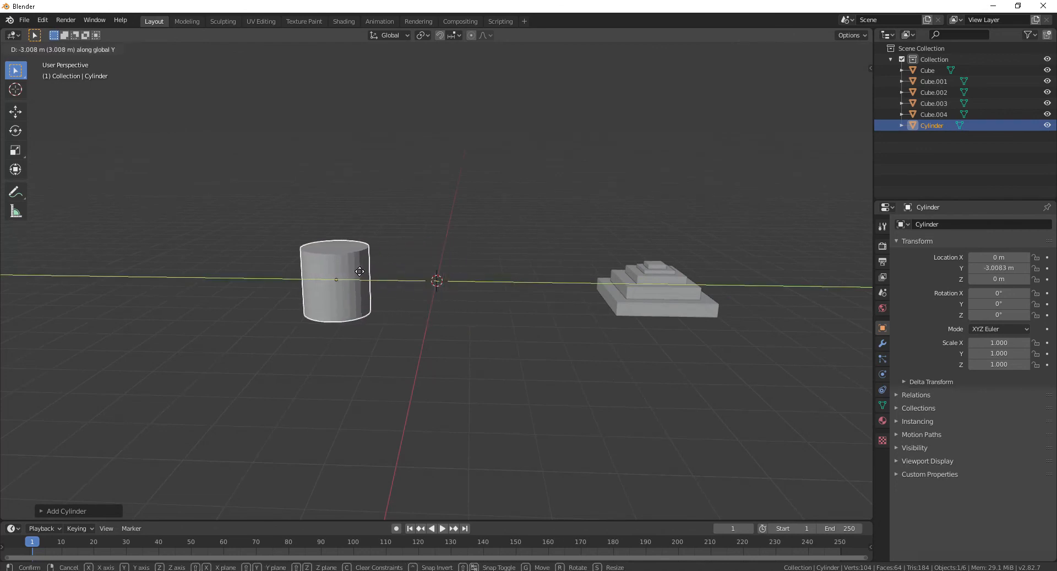
left_click(346, 272)
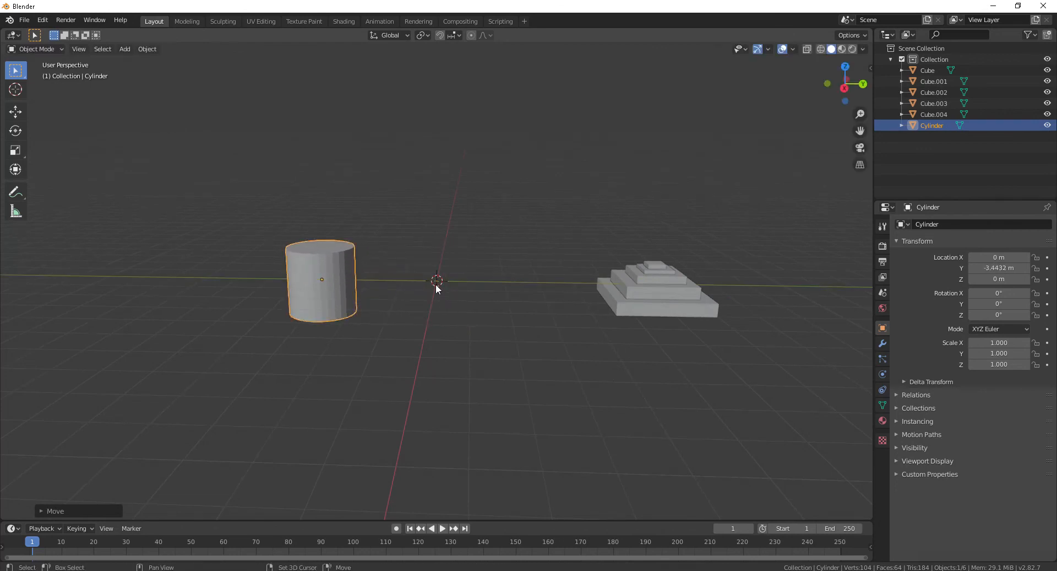
- Add a UV sphere at the world origin, between the cylinder and the pyramid
key("shift+a")
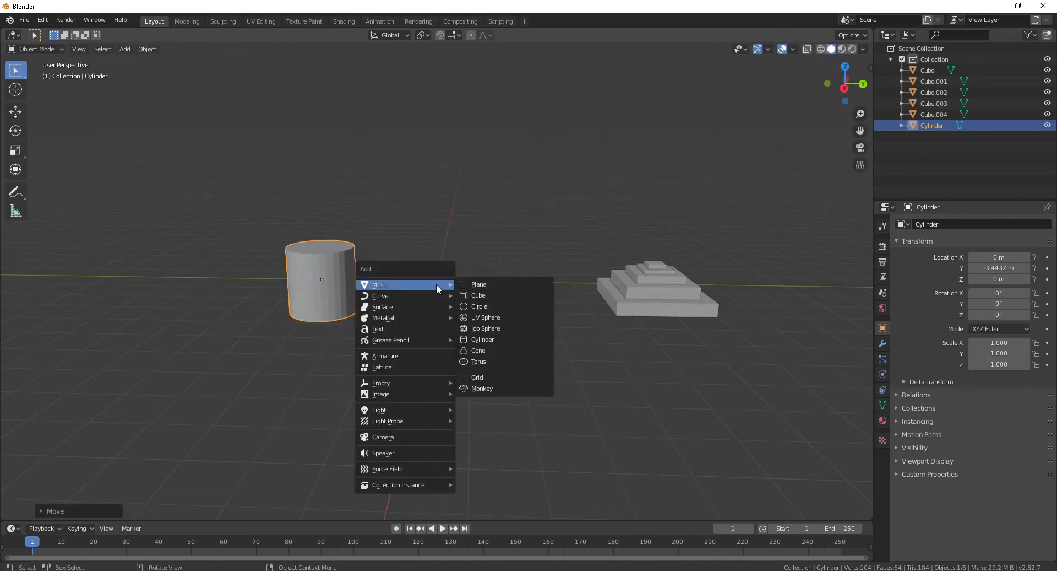
left_click(514, 314)
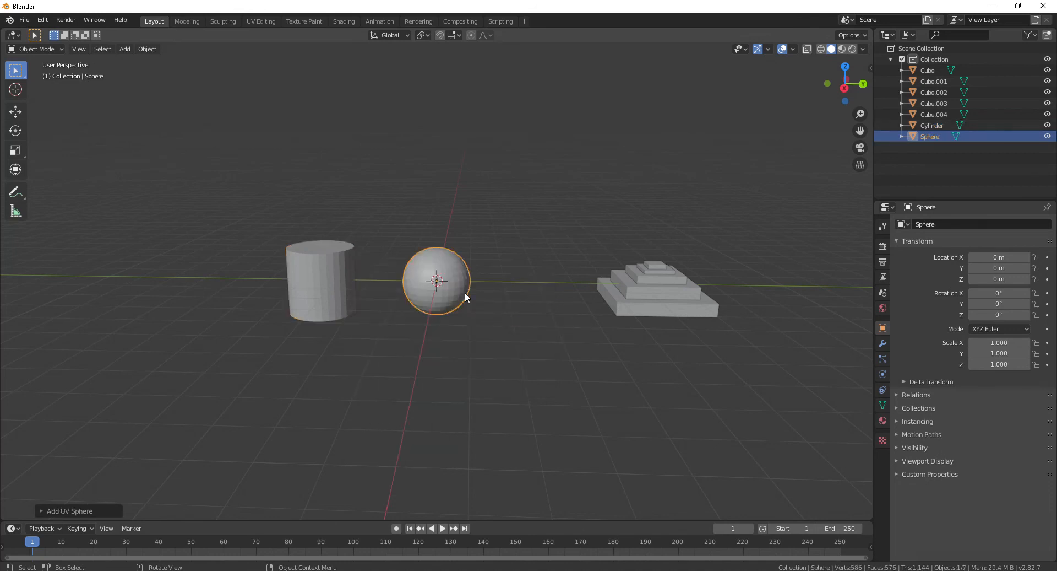
scroll(487, 238, "up", 3)
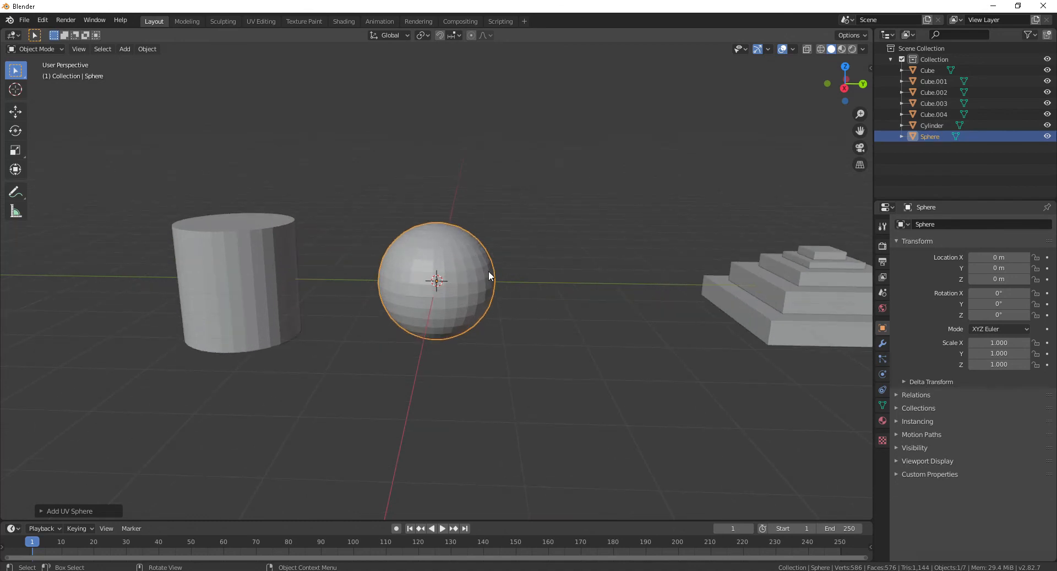
scroll(480, 269, "down", 2)
scroll(480, 269, "up", 2)
- Add a second UV sphere, raise it above the first to about Z 1.58 m and scale it to about 0.70
key("shift+a")
mouse_move(481, 269)
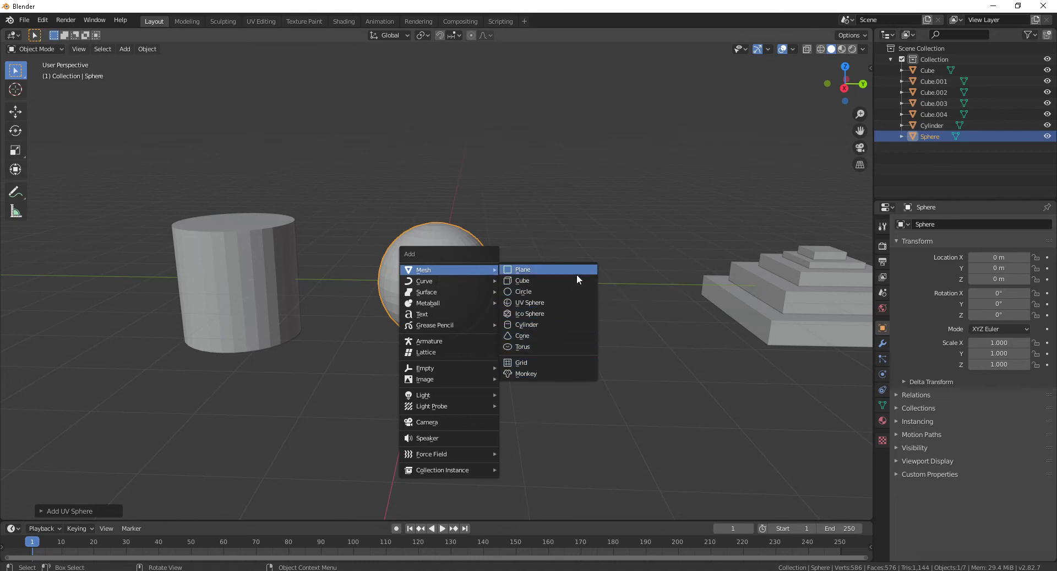
left_click(548, 302)
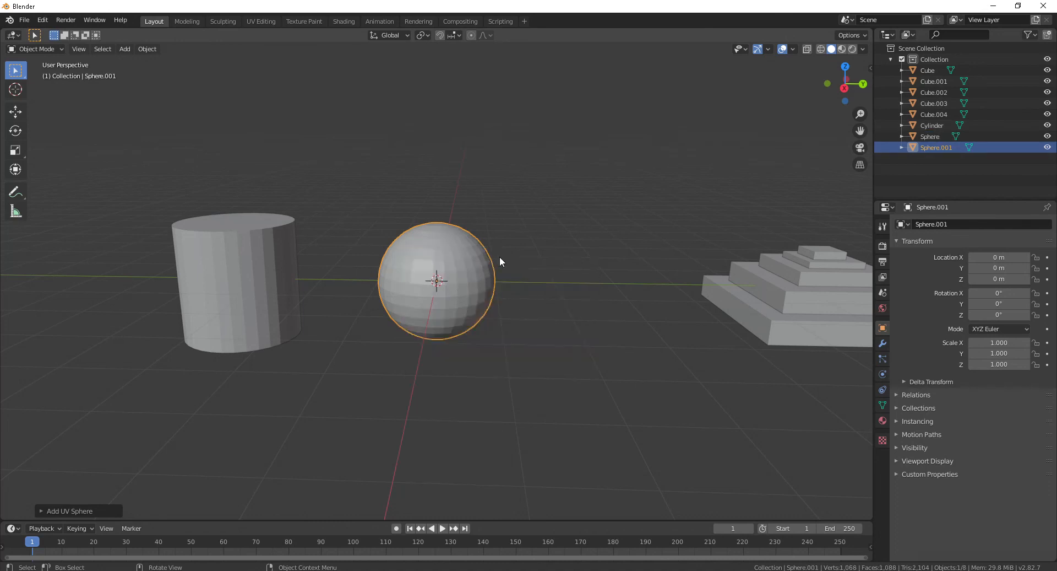
key("g")
left_click(506, 167)
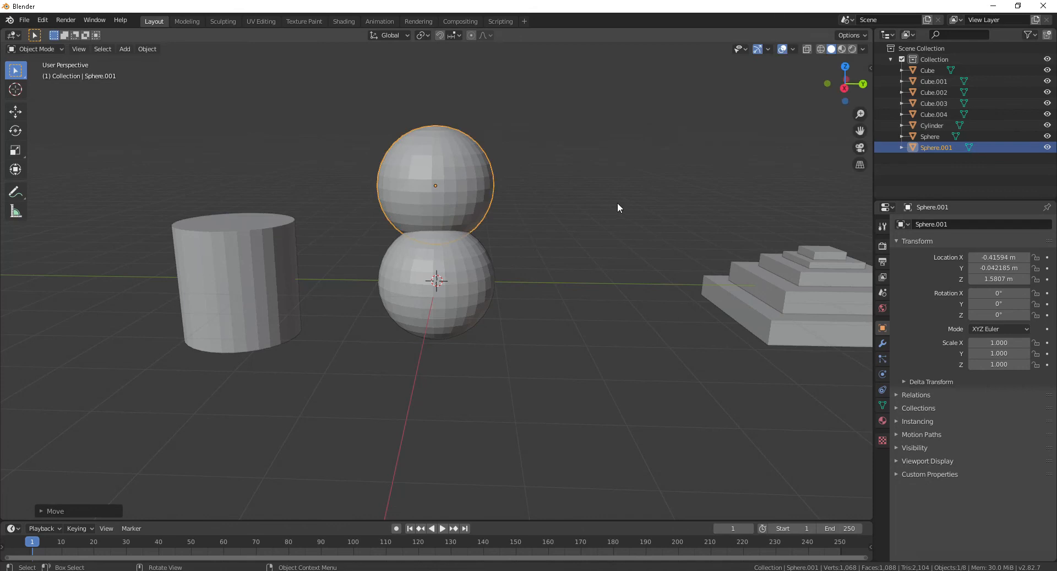
key("s")
left_click(544, 187)
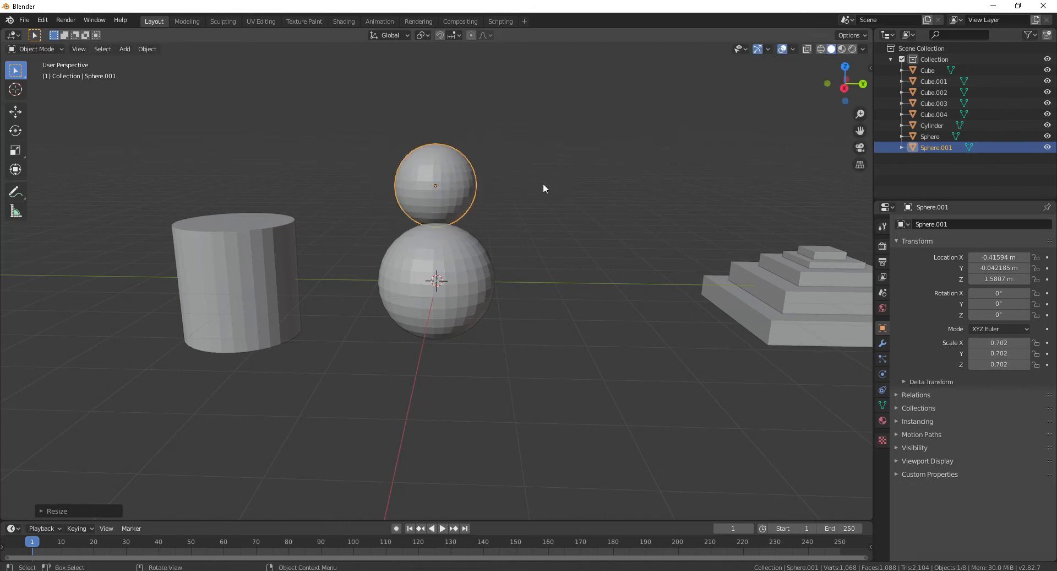
- Lower the smaller sphere to about Z 1.43 m and centre it over the large sphere, at about X 0.01 m, Y 0.01 m
key("g")
left_click(465, 180)
middle_click_drag(465, 180, 593, 222)
key("KP_1")
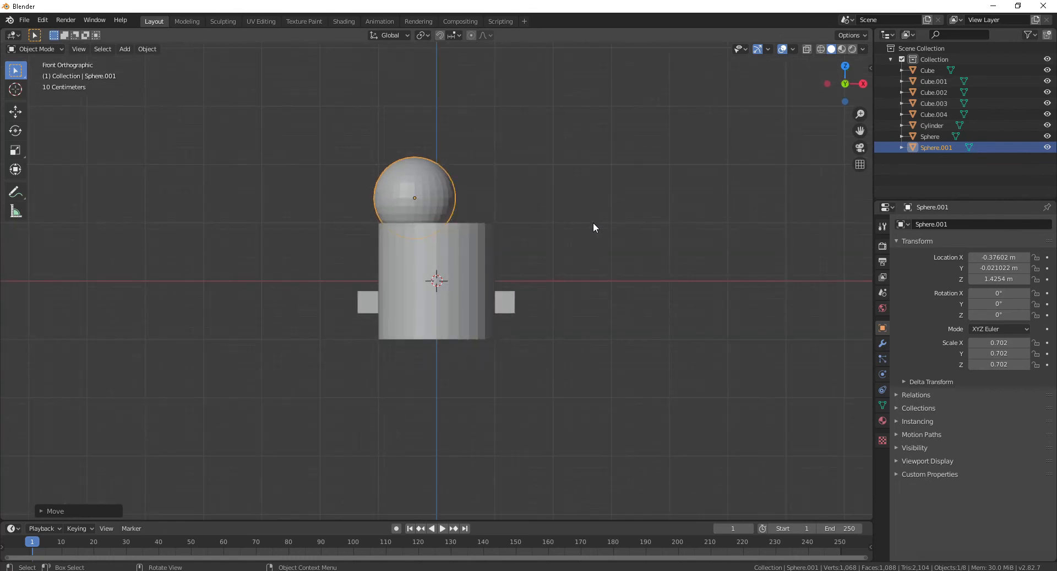
key("KP_3")
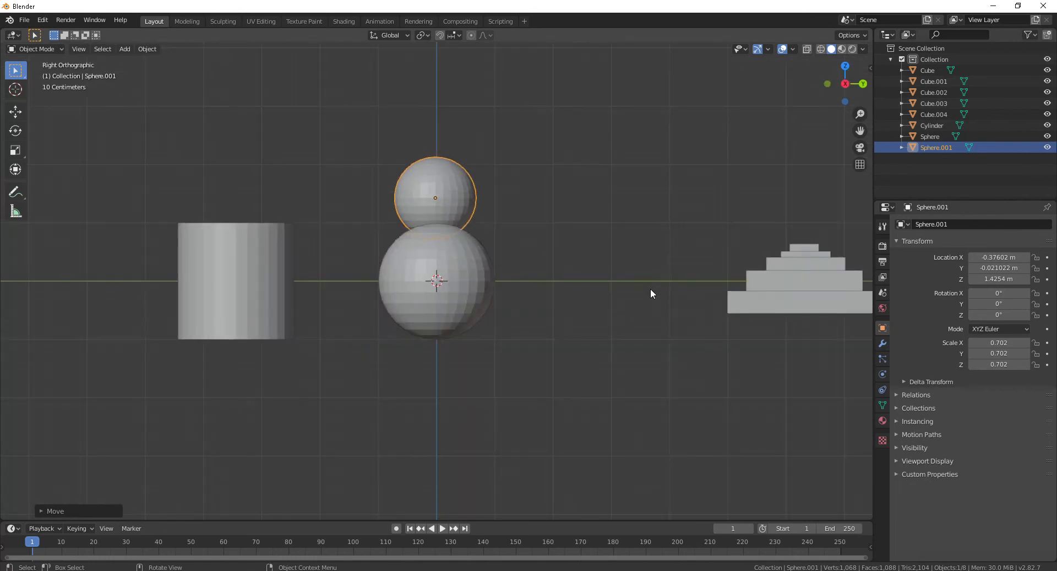
key("KP_7")
key("g")
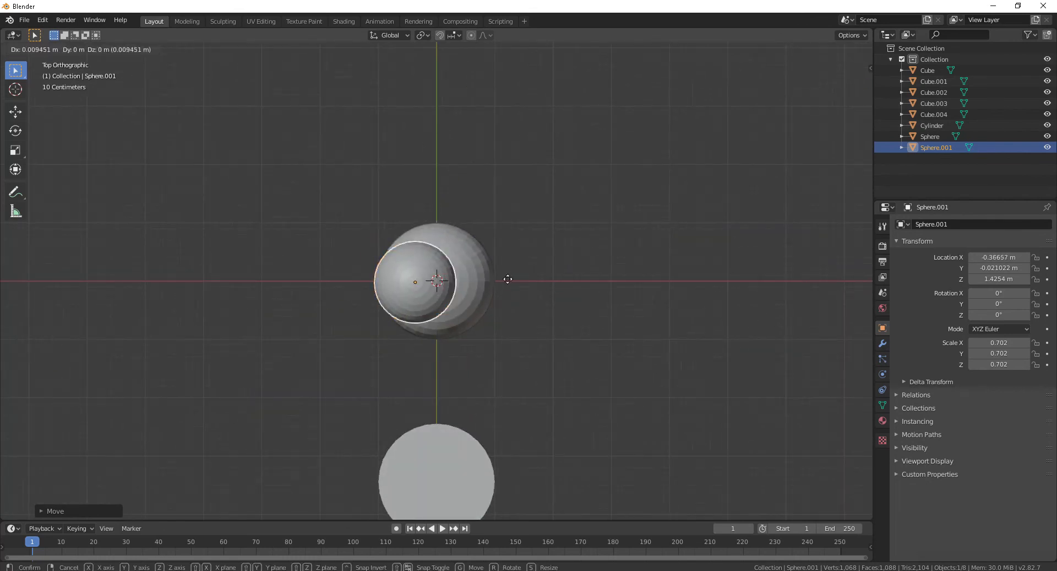
left_click(529, 277)
key("KP_3")
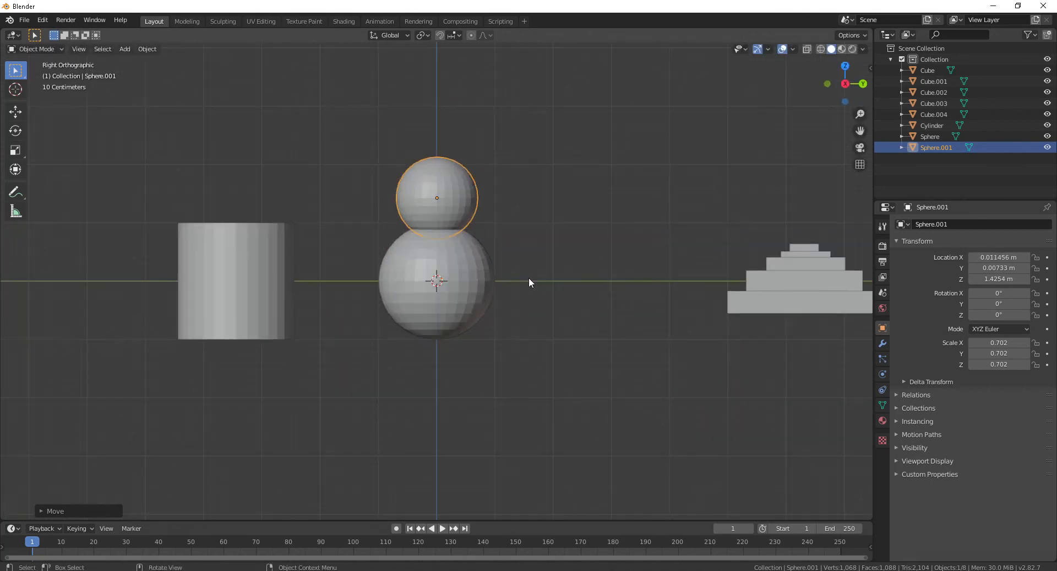
- Duplicate the smaller sphere upward as a head at about Z 2.60 m and scale the copy to about 0.52
key("shift+d")
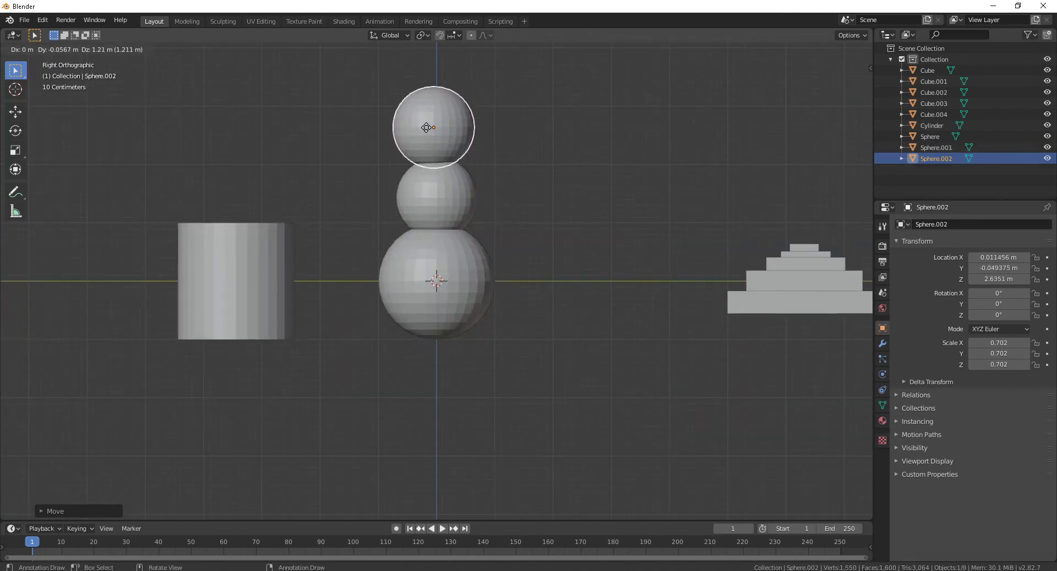
left_click(469, 141)
key("s")
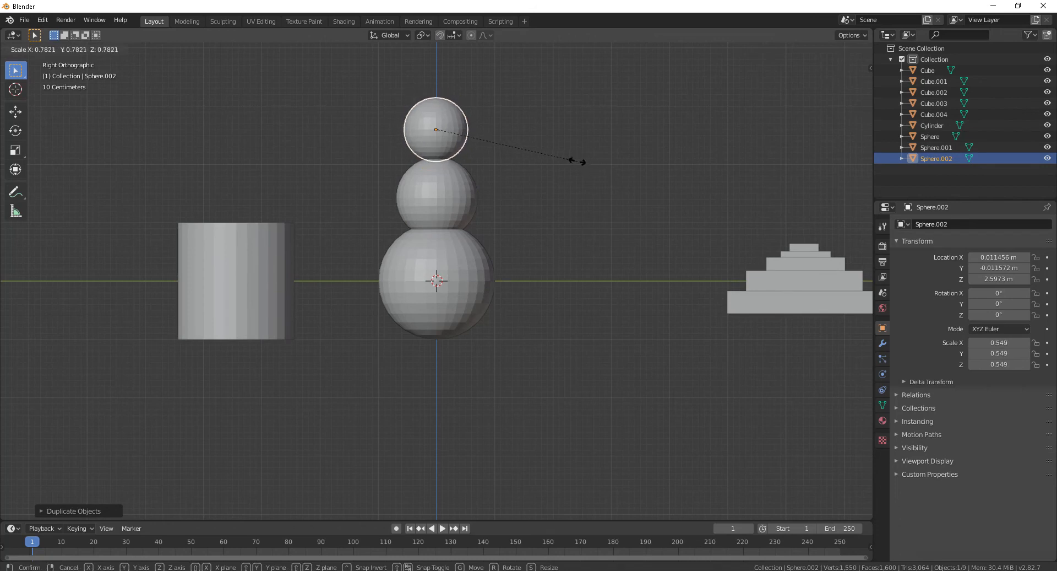
left_click(477, 140)
key("g")
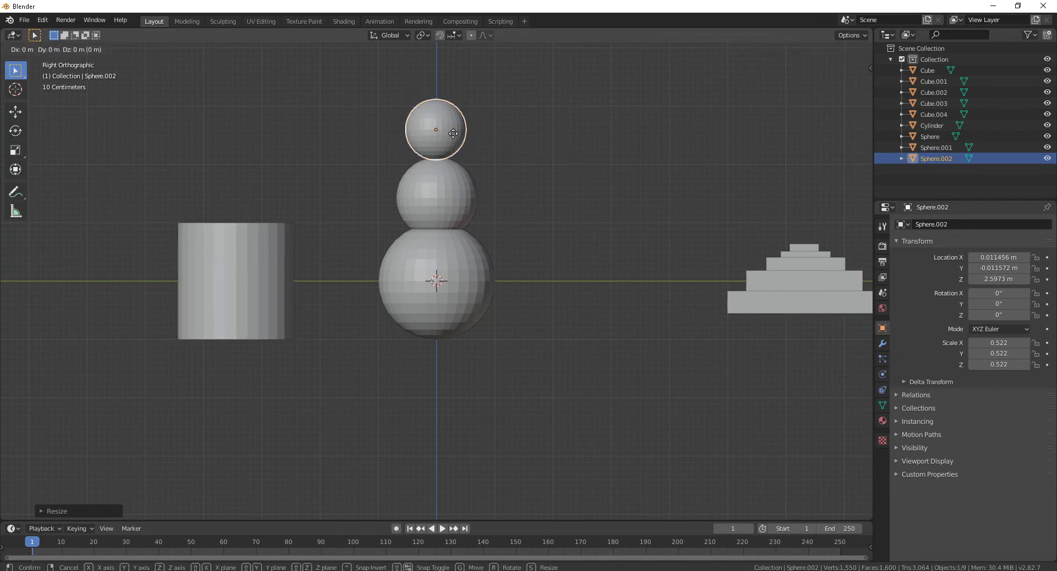
left_click(453, 133)
- Duplicate the head sphere beside the middle one at about Y -0.84 m, Z 1.66 m, and scale it to about 0.39
key("shift+d")
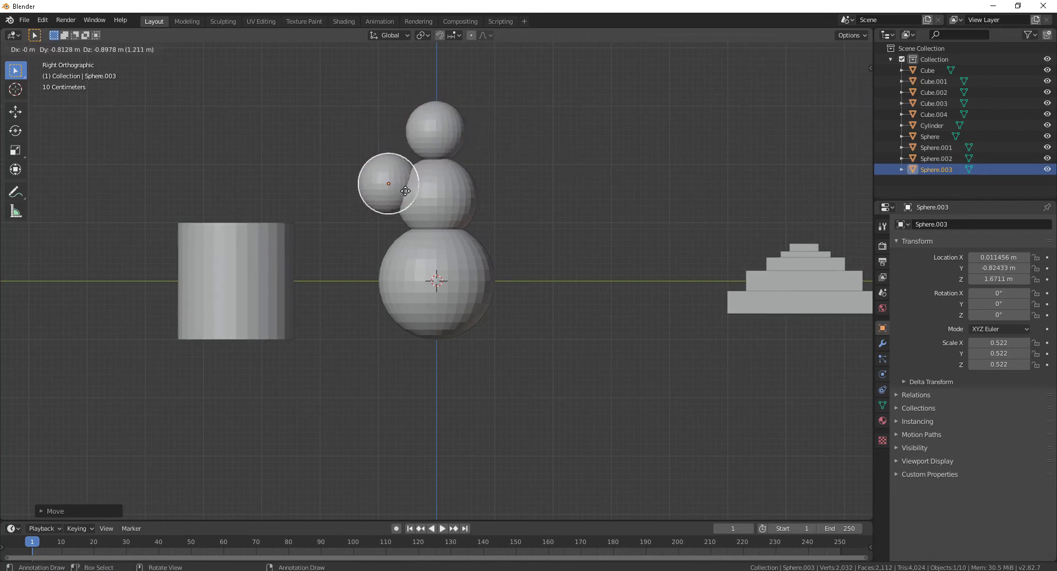
left_click(404, 190)
key("s")
left_click(507, 173)
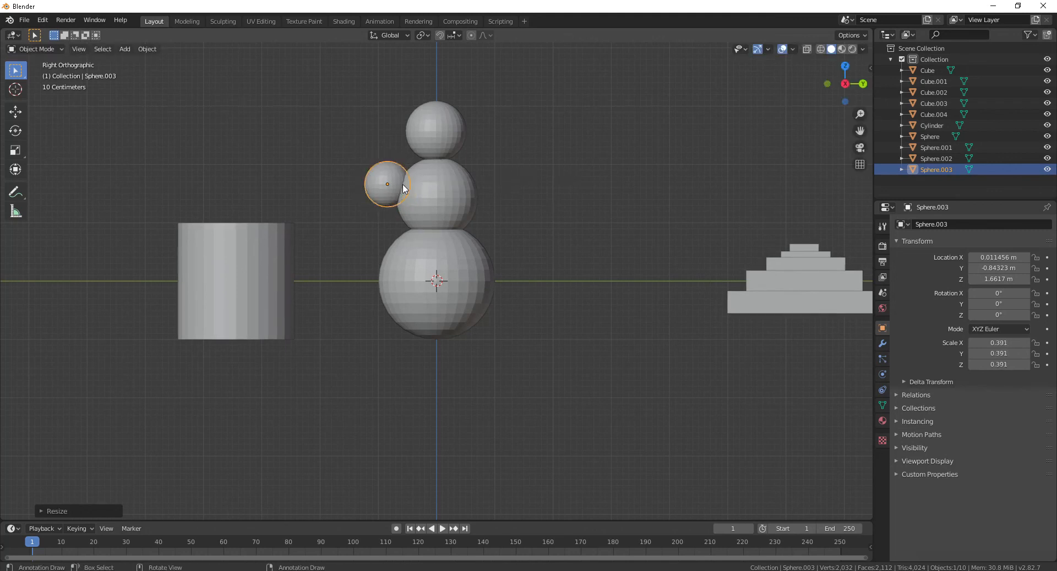
- Duplicate the small side sphere to the middle sphere's other side, at about Y 0.86 m, Z 1.76 m, and deselect it
key("shift+d")
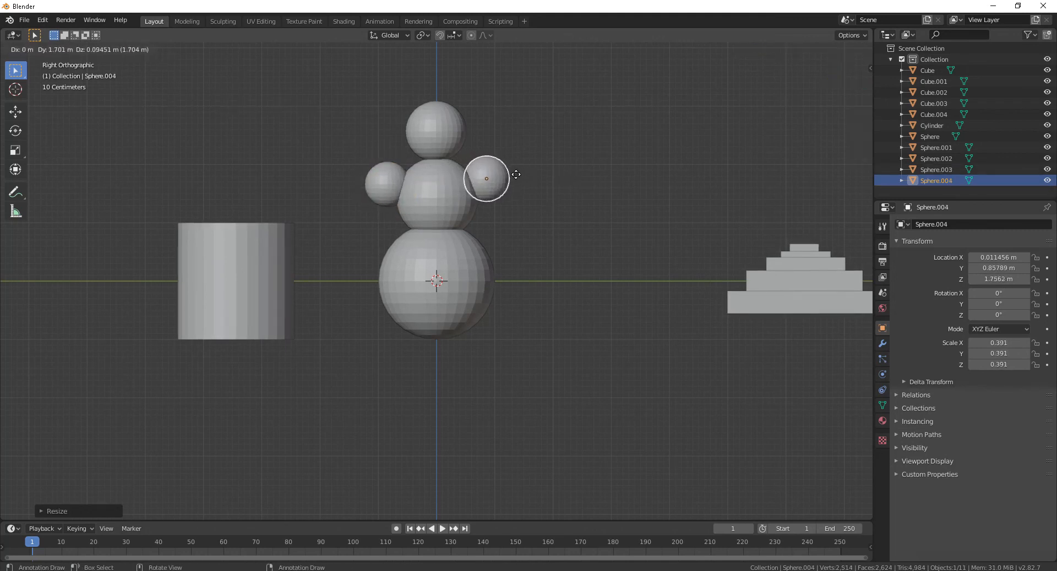
left_click(516, 174)
left_click(561, 215)
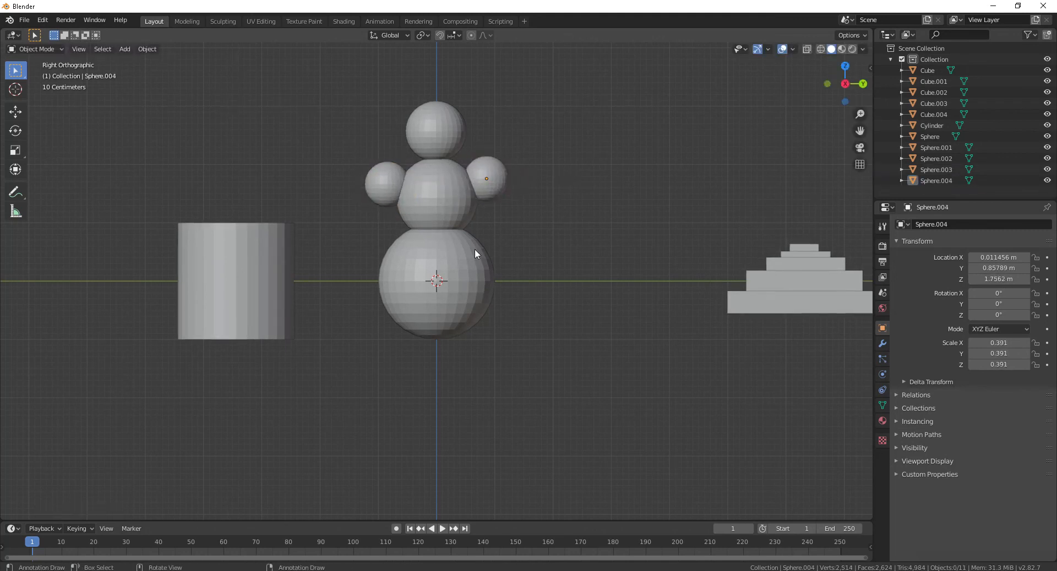
- Add a cone at the world origin as the base of the stacked spheres and clear the selection
key("shift+a")
mouse_move(485, 249)
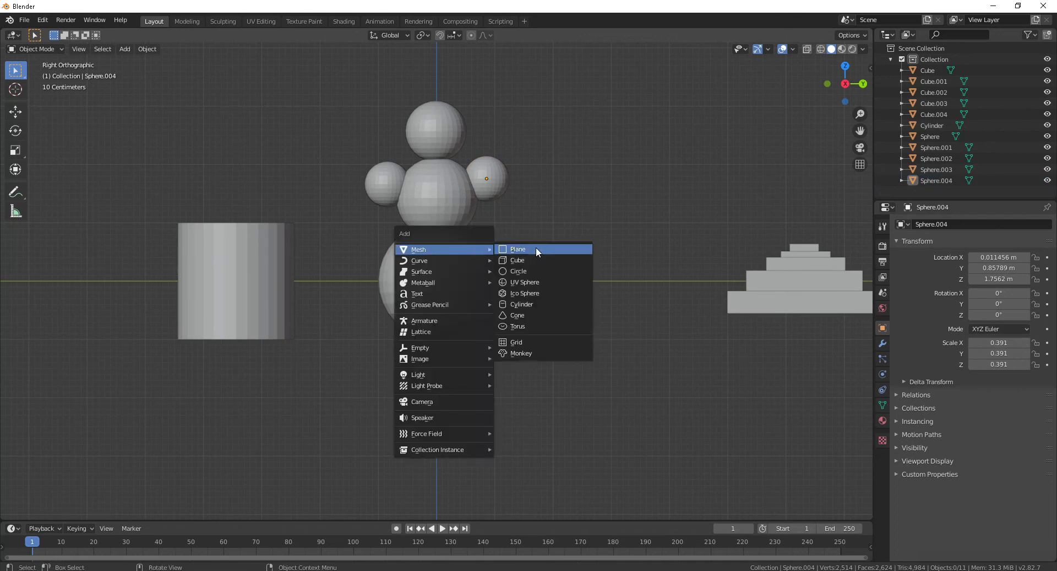
left_click(538, 315)
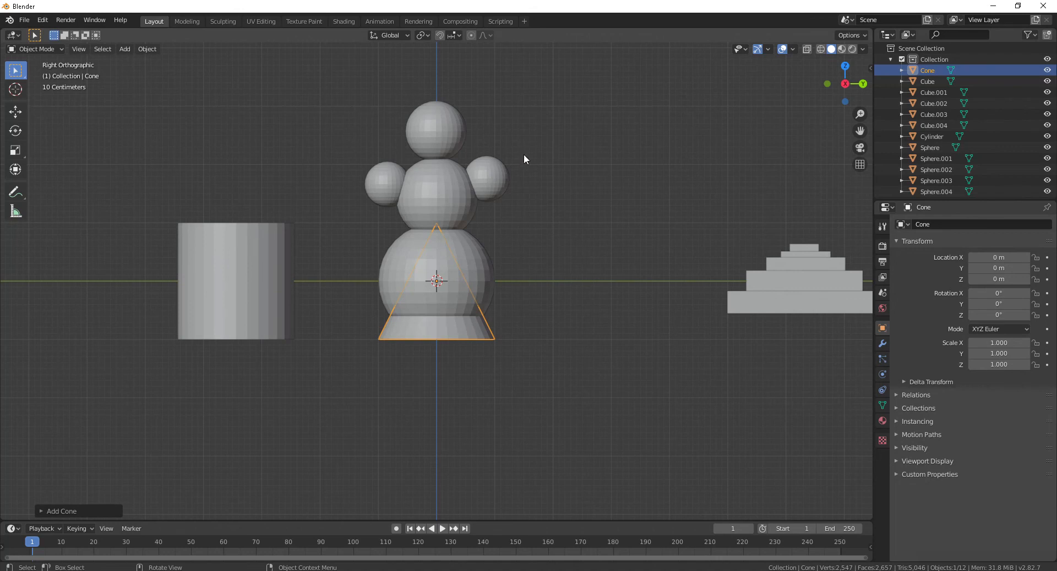
left_click(269, 279)
left_click(605, 239)
scroll(606, 239, "down", 1)
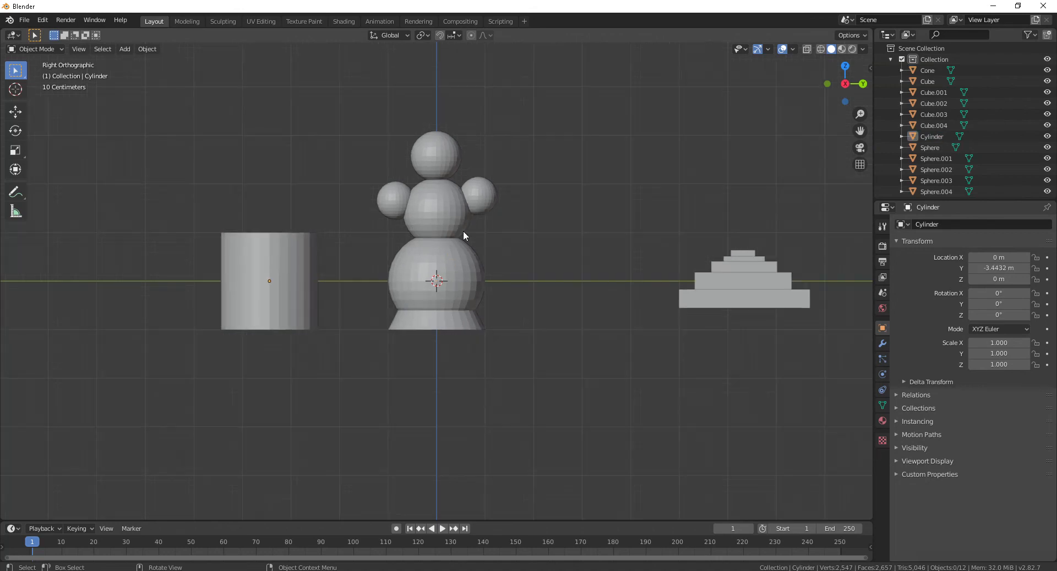
left_click(445, 323)
key("alt+a")
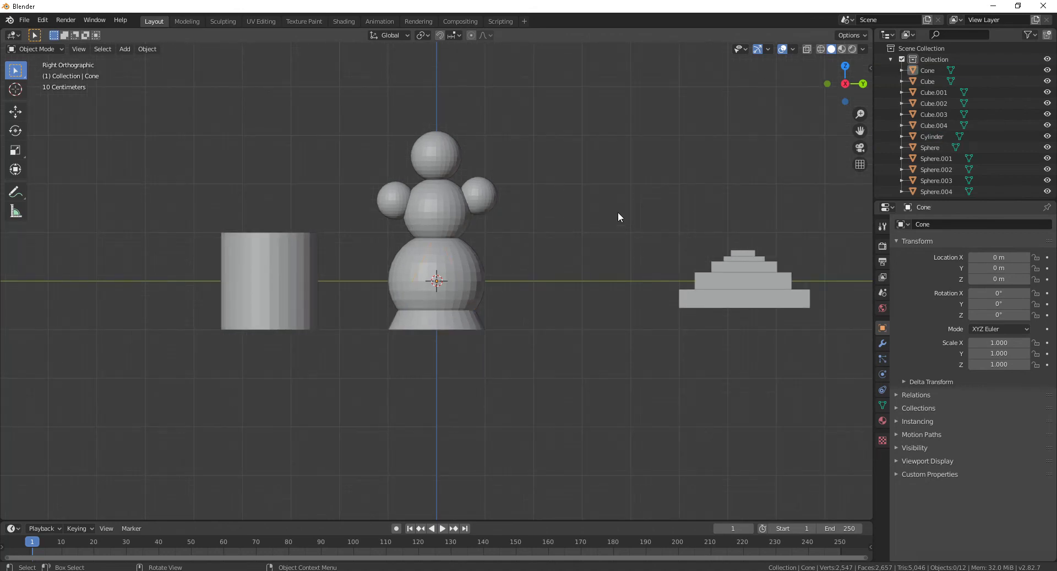